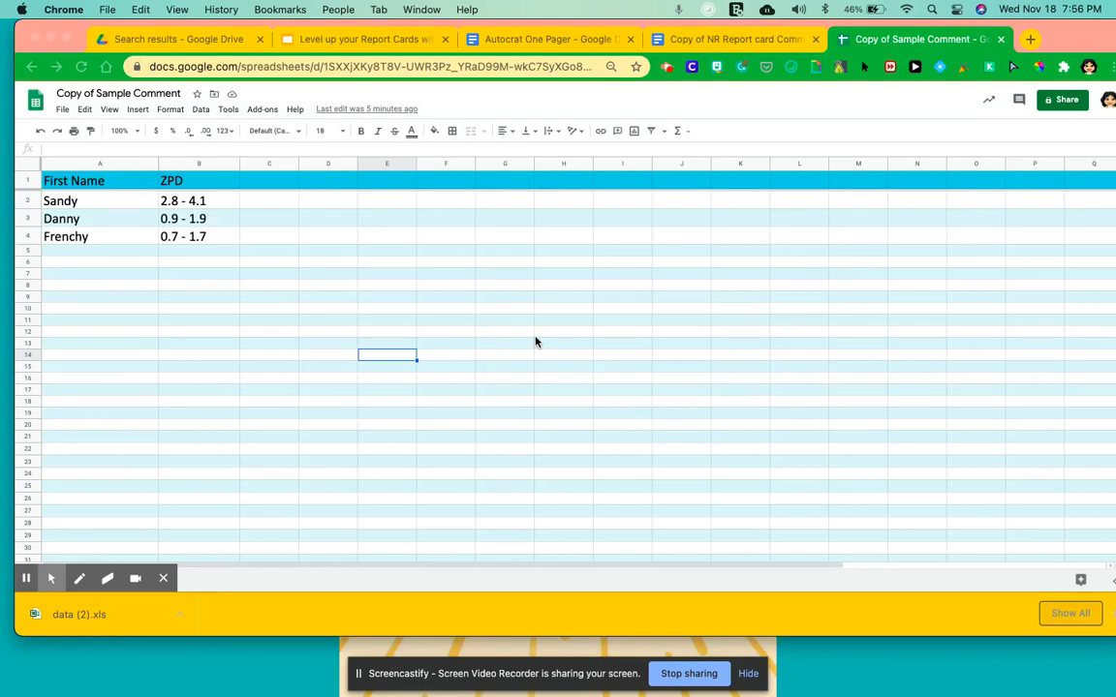
In the Copy of NR Report card Comment document, replace the <<level>> tag with <<ZPD>> to match the spreadsheet's column header.
left_click(747, 43)
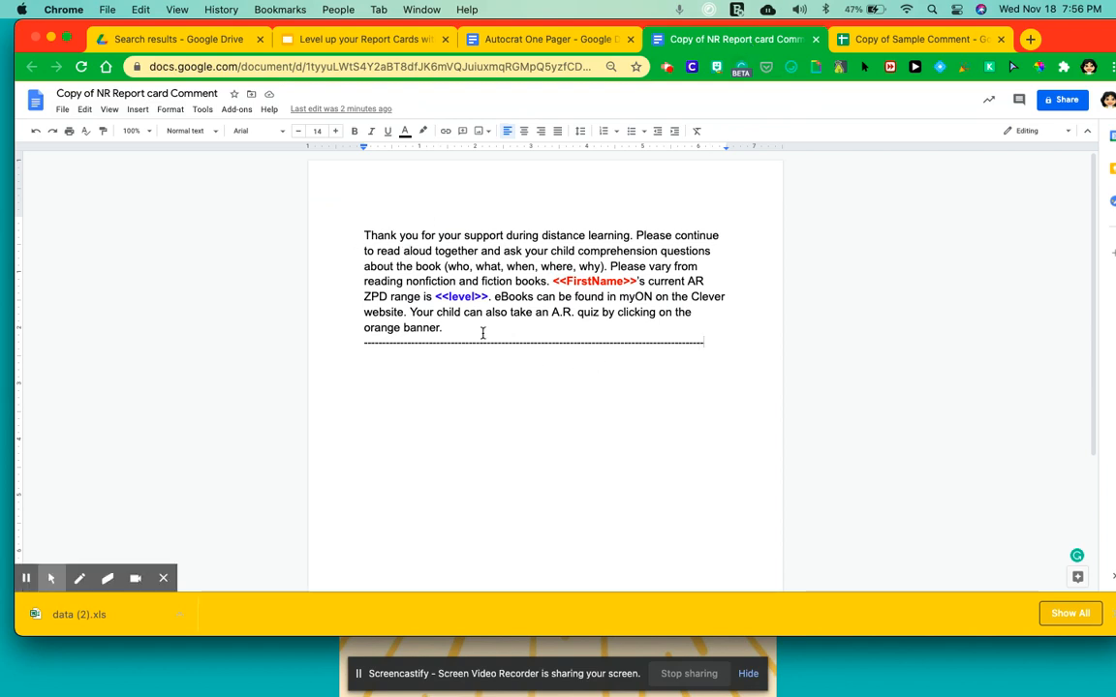
left_click_drag(554, 281, 636, 282)
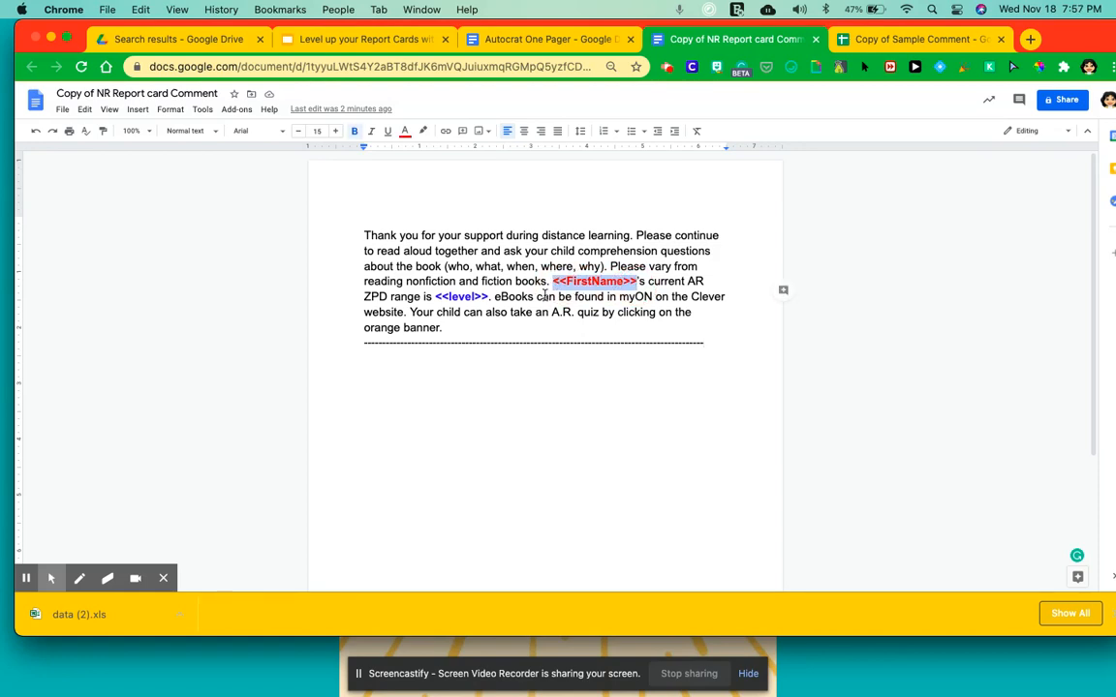
left_click_drag(436, 299, 489, 298)
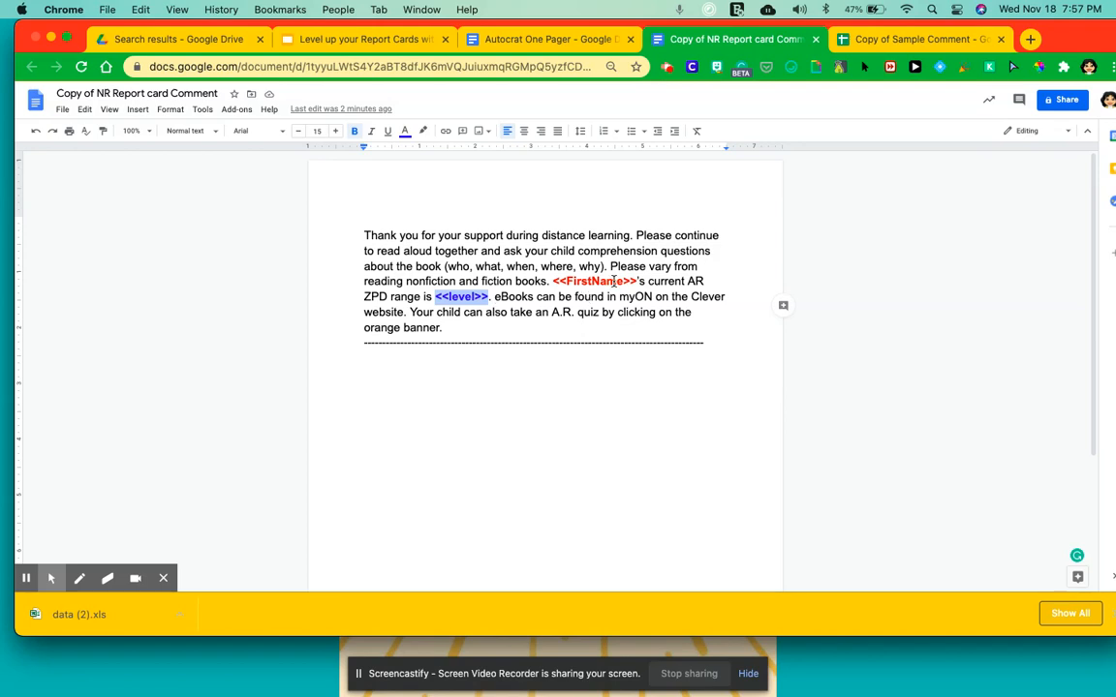
left_click(907, 43)
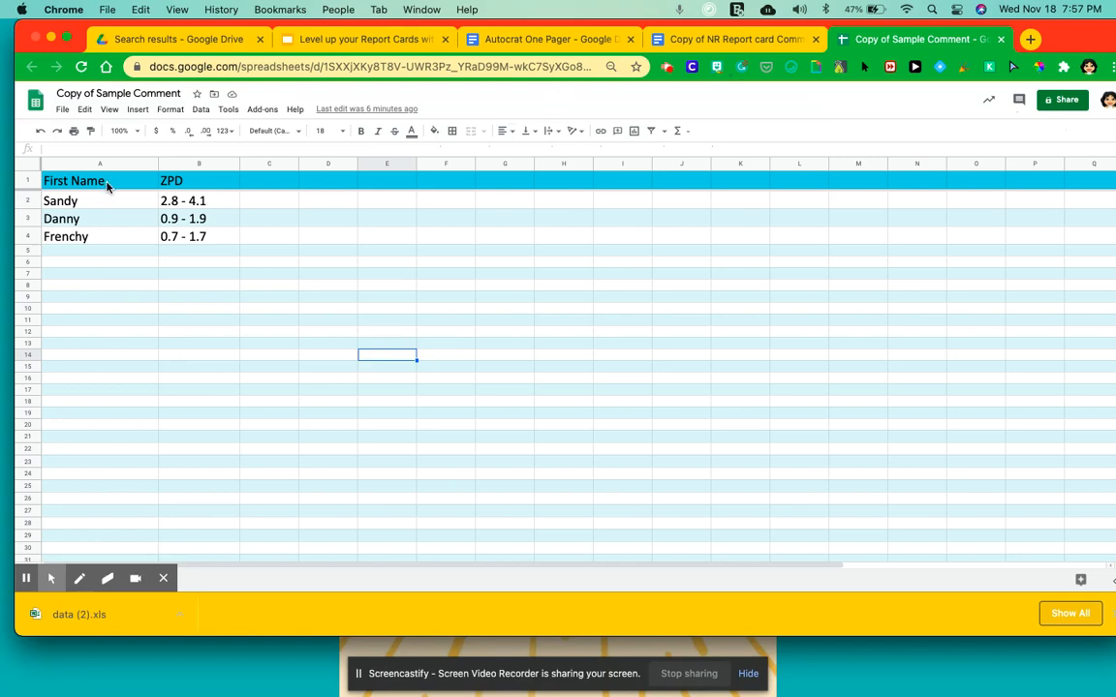
left_click(721, 39)
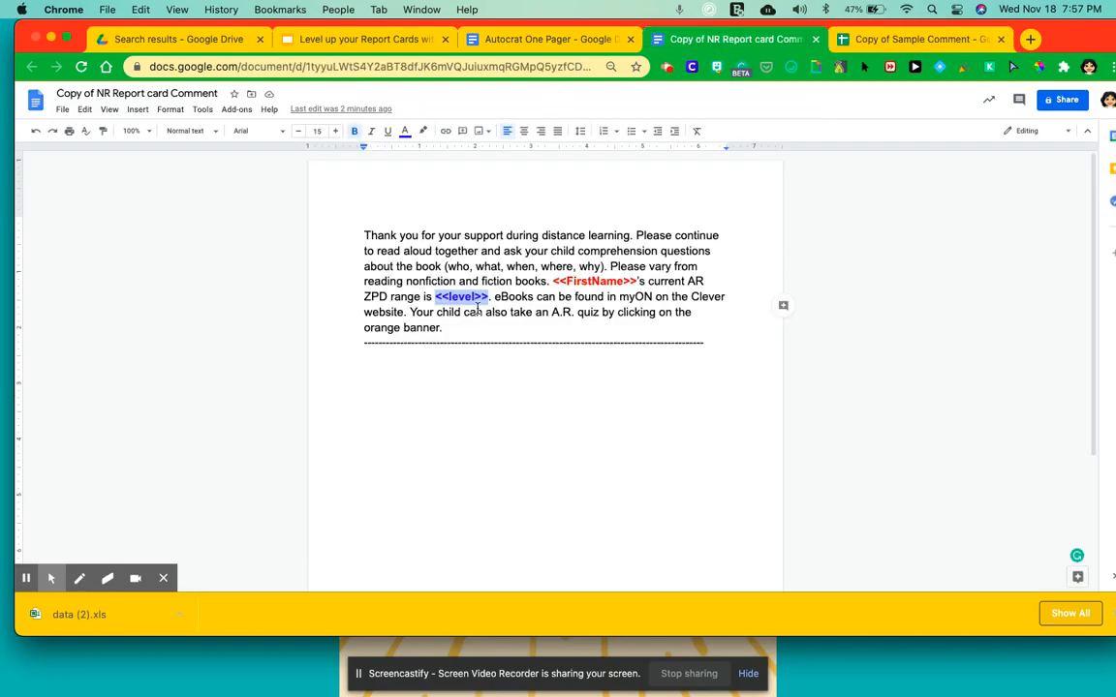
double_click(448, 296)
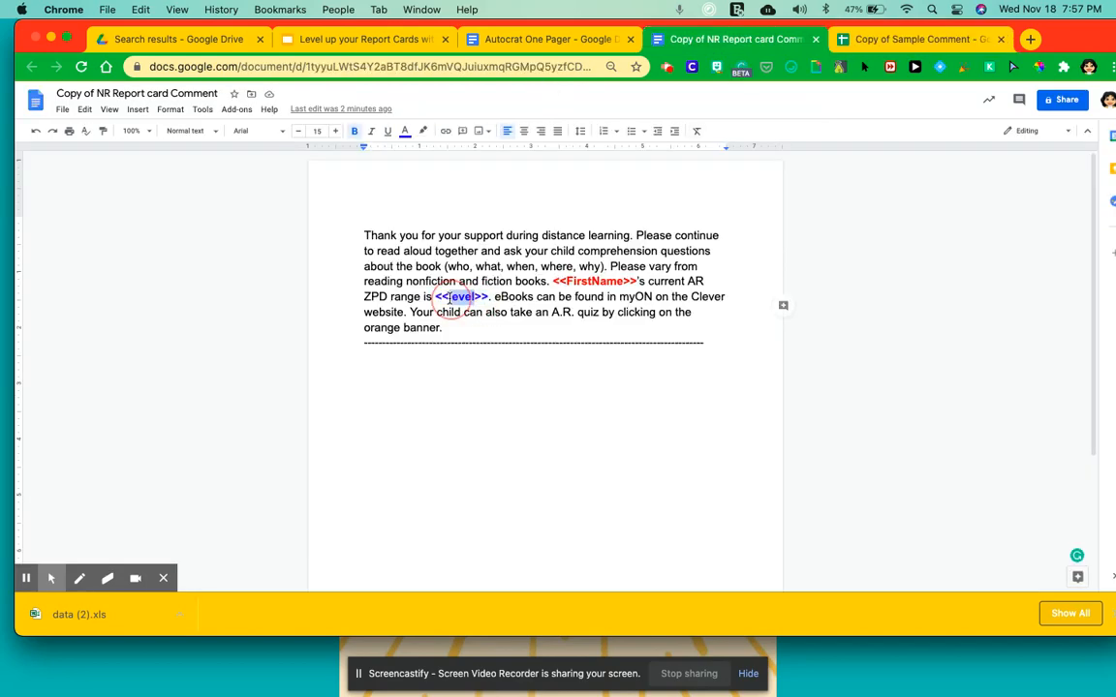
key("BackSpace")
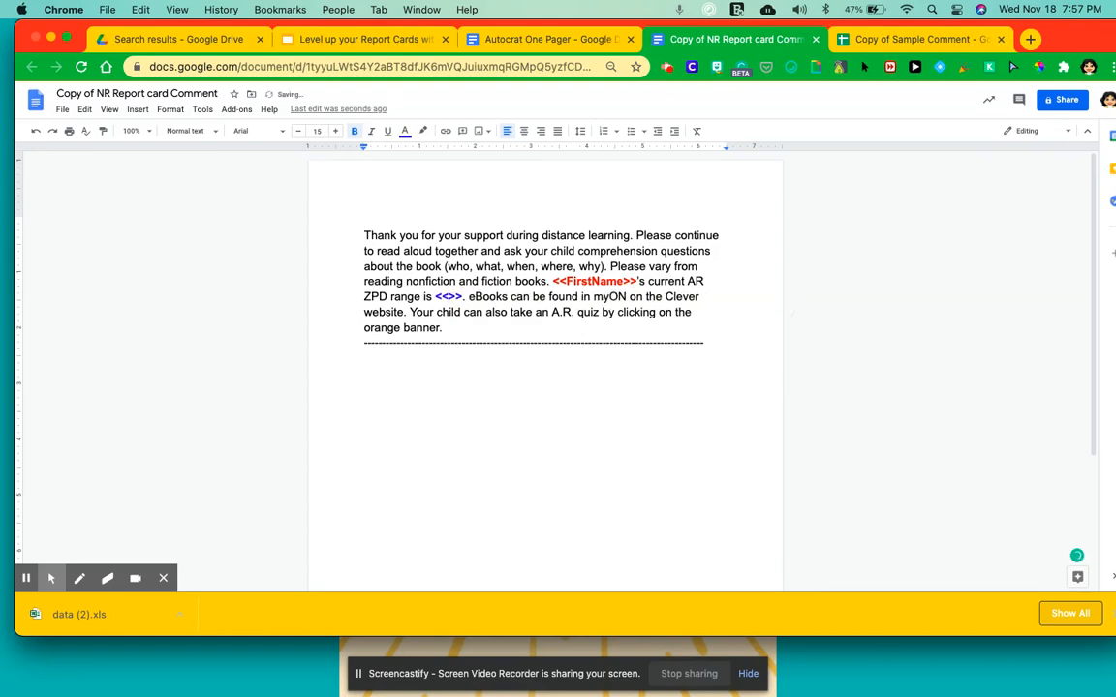
type("ZPD")
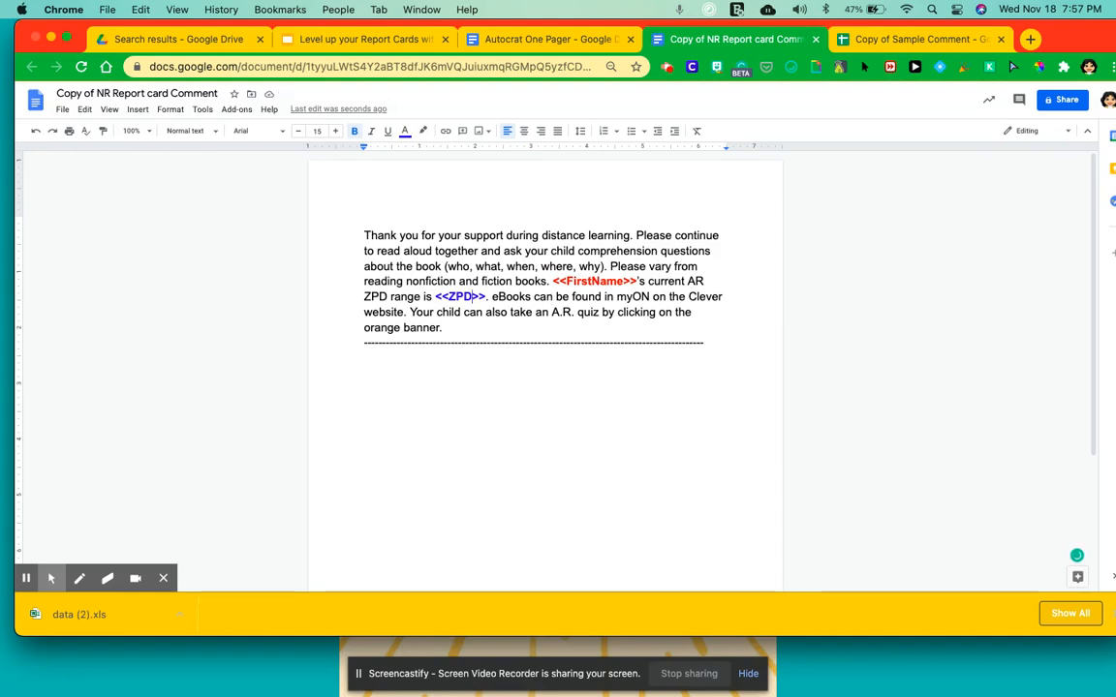
left_click_drag(717, 344, 364, 346)
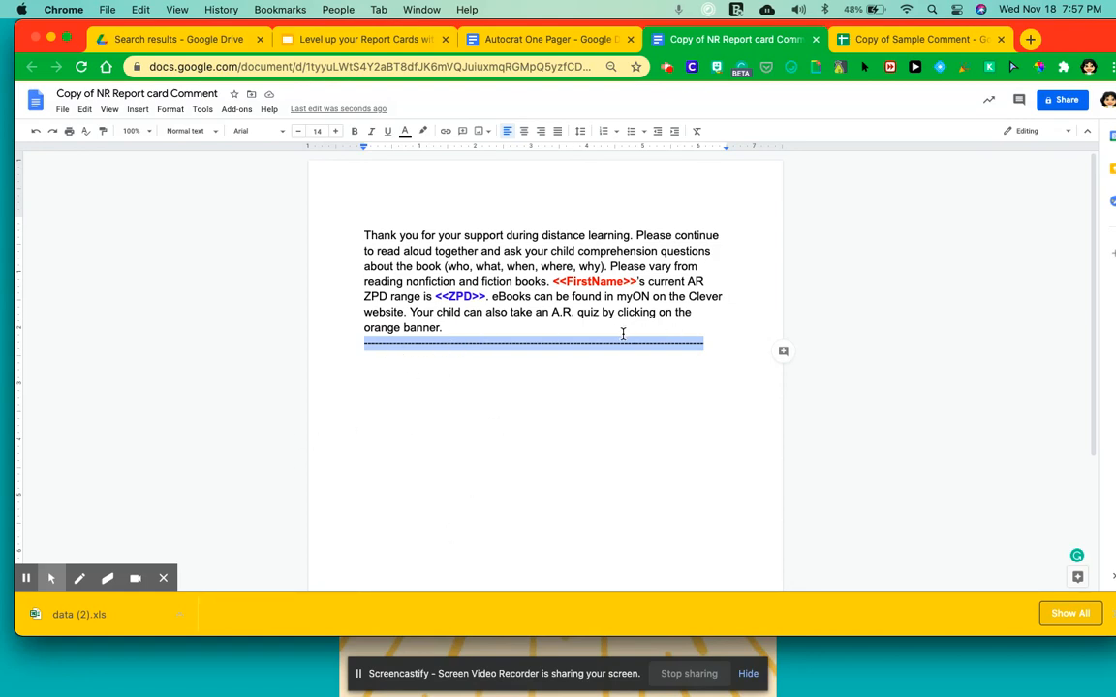
left_click(718, 250)
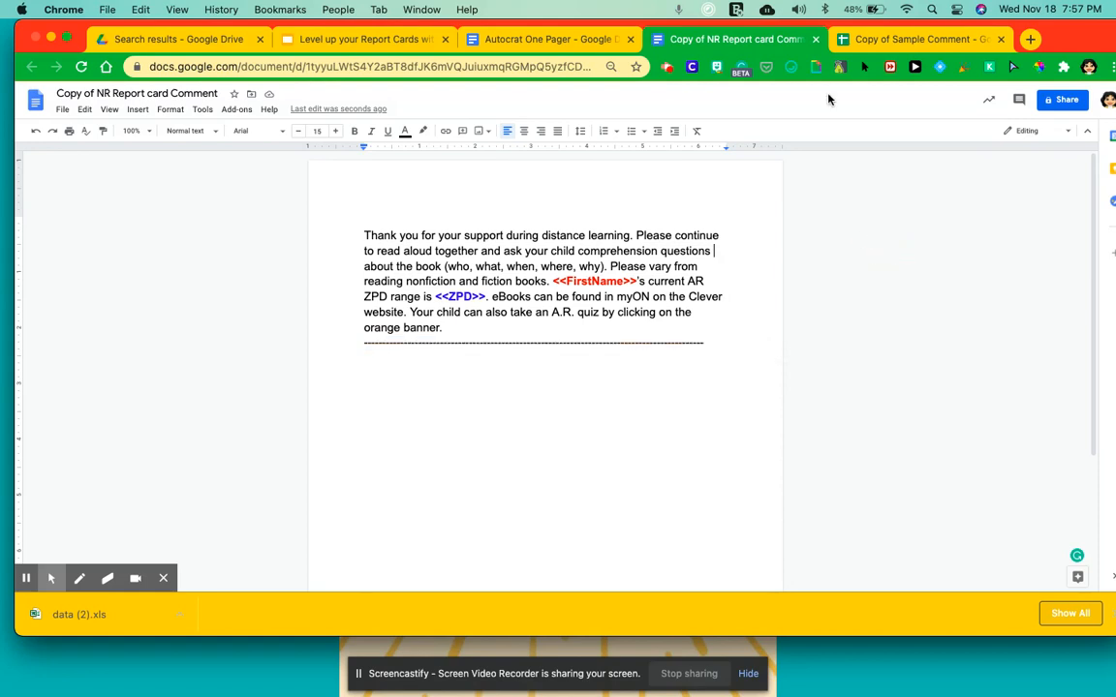
Launch Autocrat from the Copy of Sample Comment spreadsheet and create a merge job named RC2020.
left_click(972, 39)
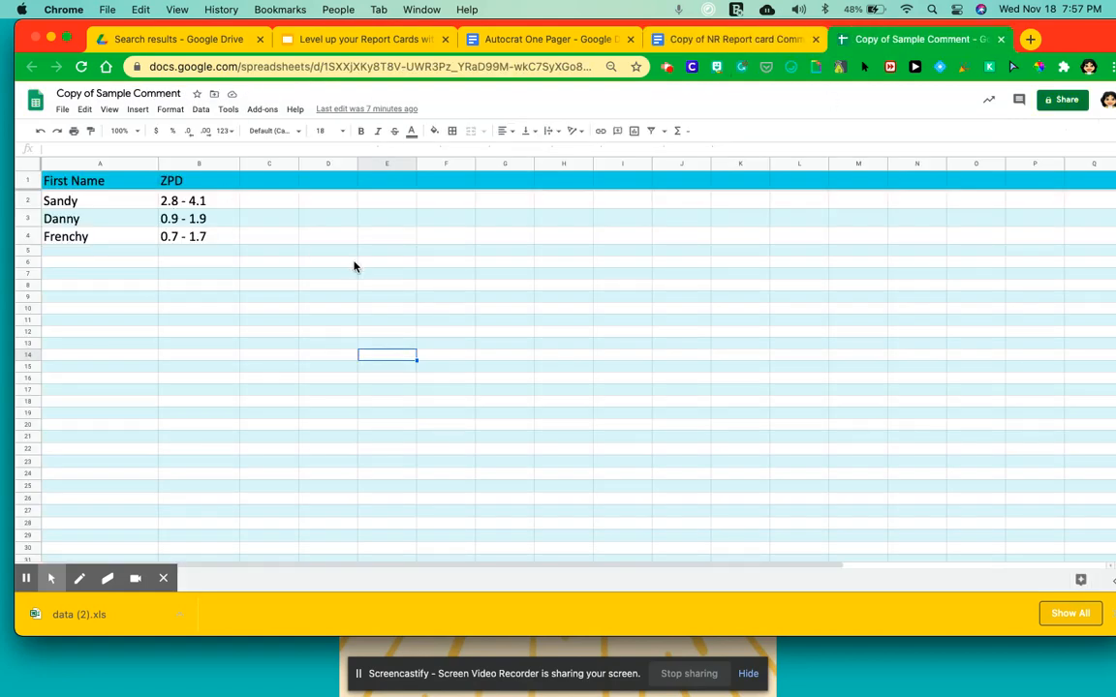
left_click(262, 109)
mouse_move(271, 159)
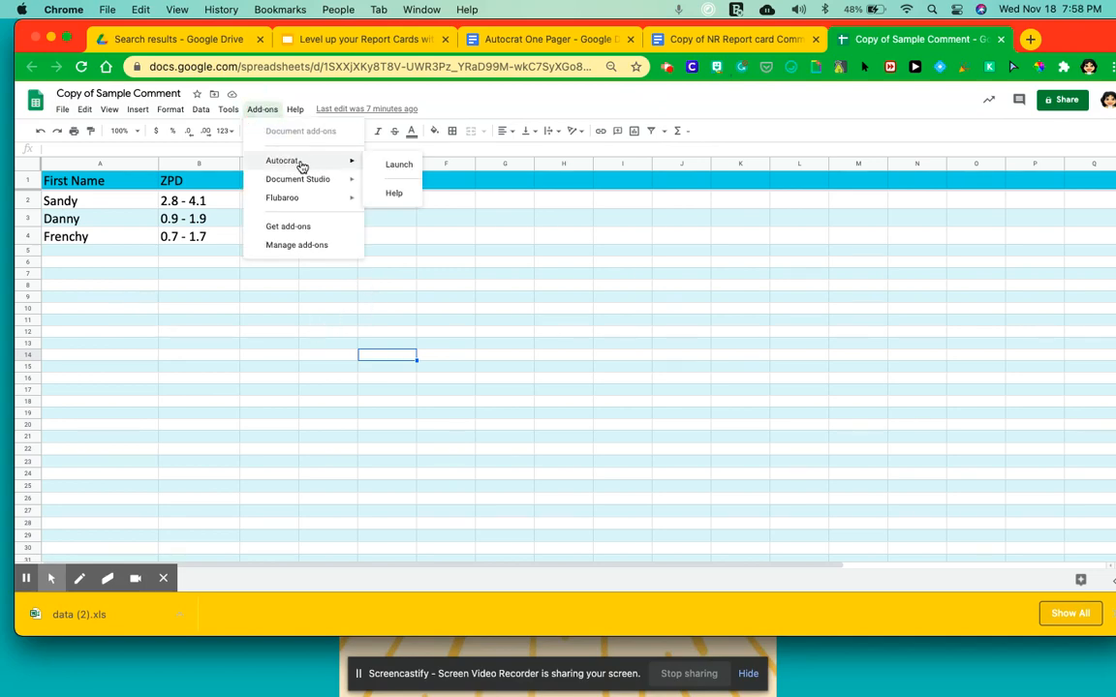
left_click(393, 167)
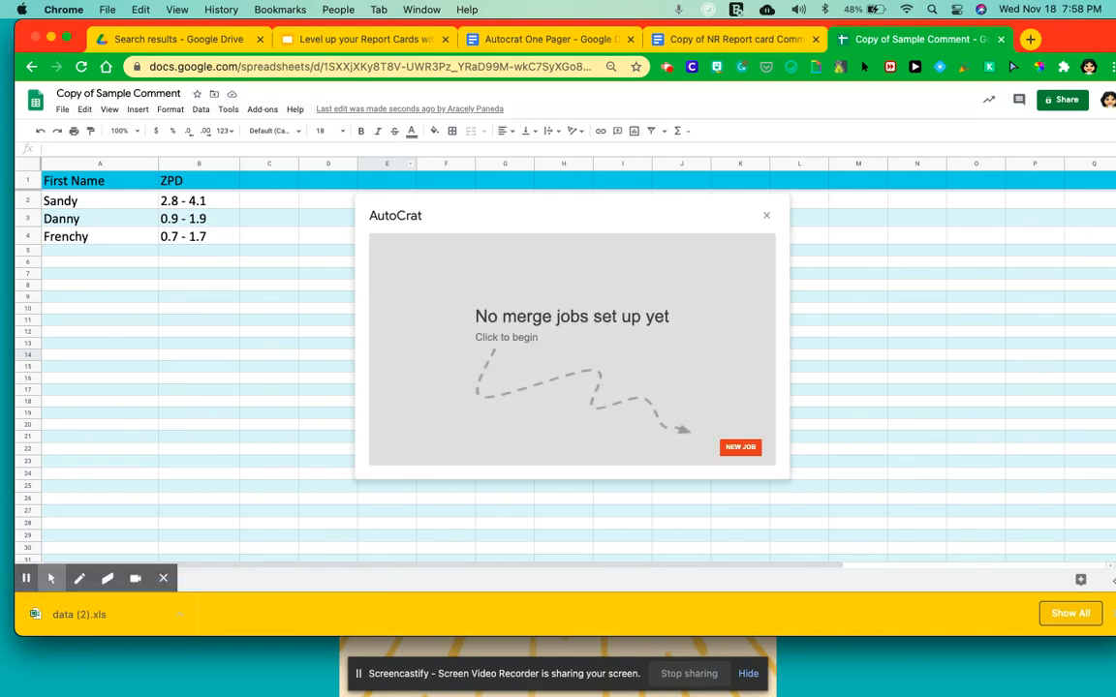
left_click(742, 448)
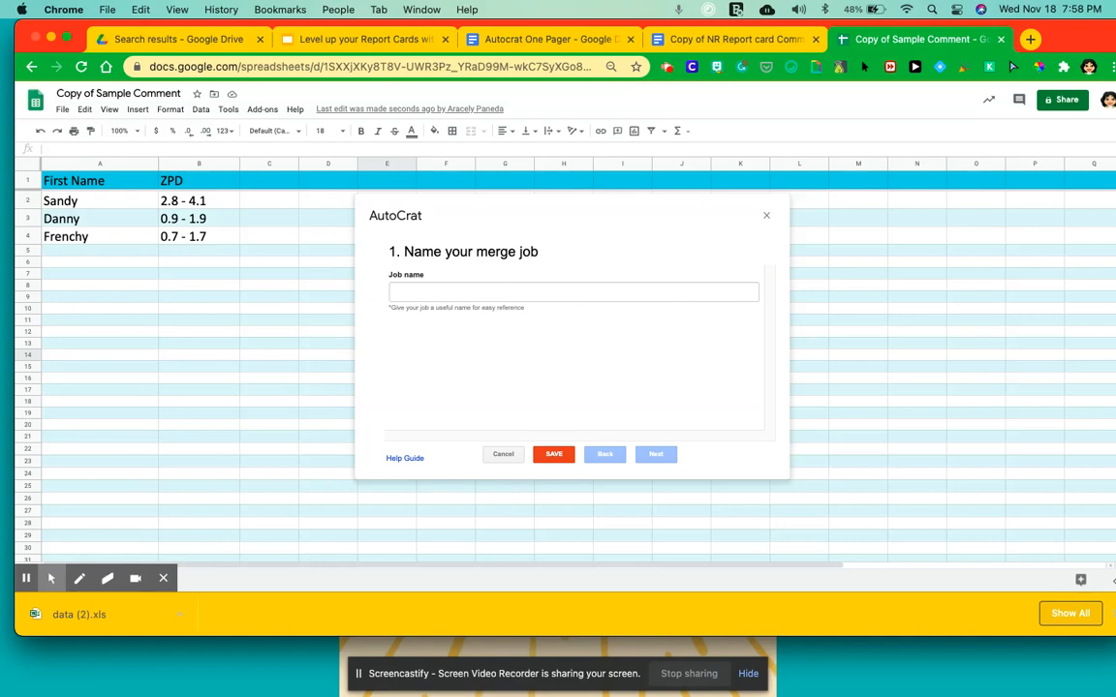
left_click(522, 290)
type("RC2020")
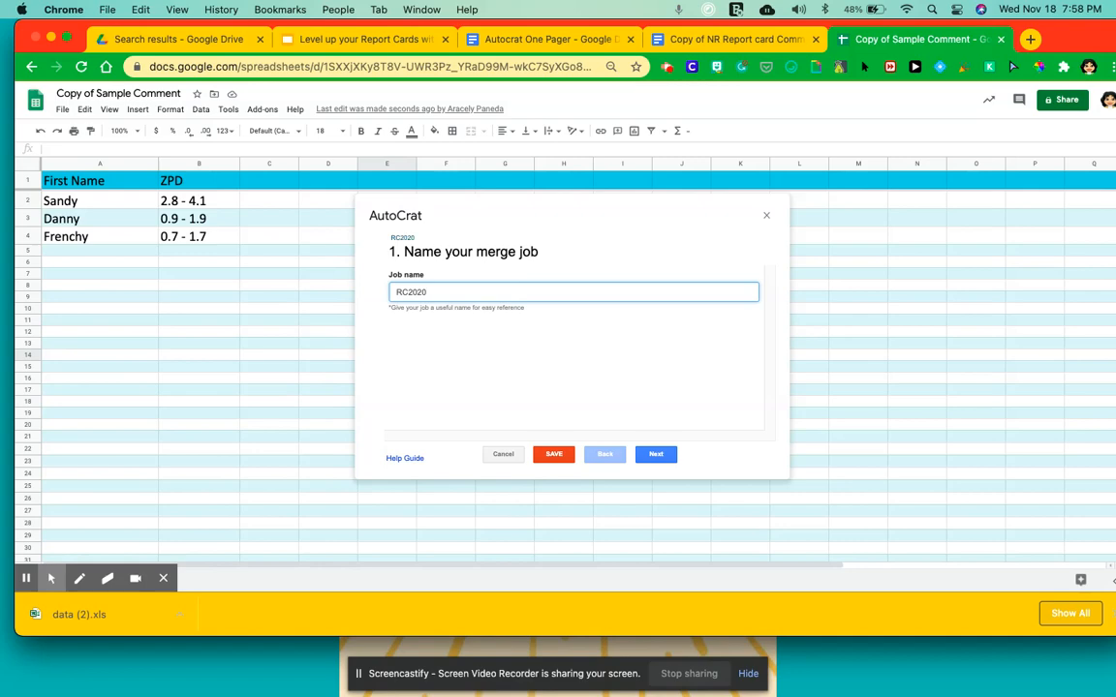
left_click(552, 456)
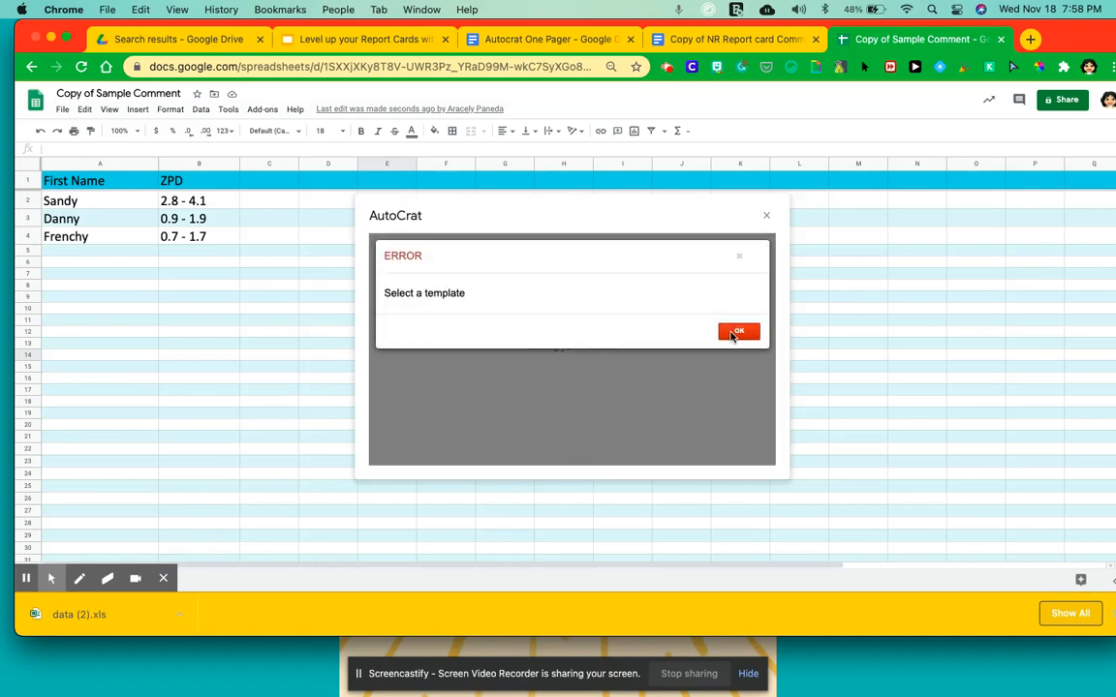
left_click(737, 331)
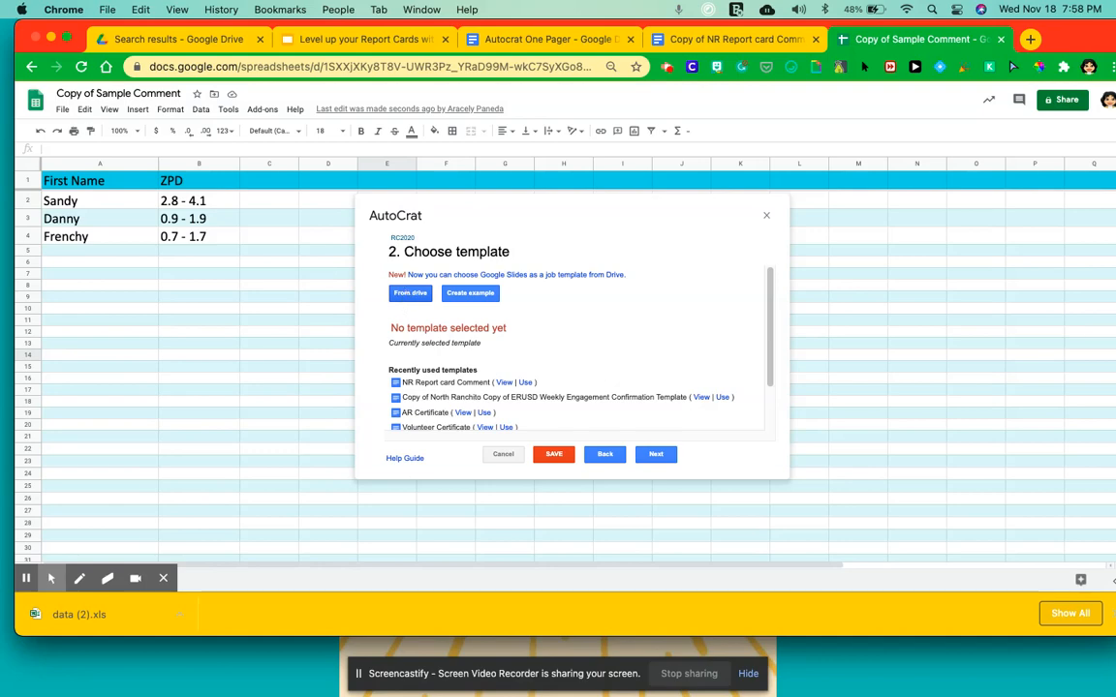
Search Drive for "copy of nr report" and use Copy of NR Report card Comment as the merge job's template.
left_click(409, 293)
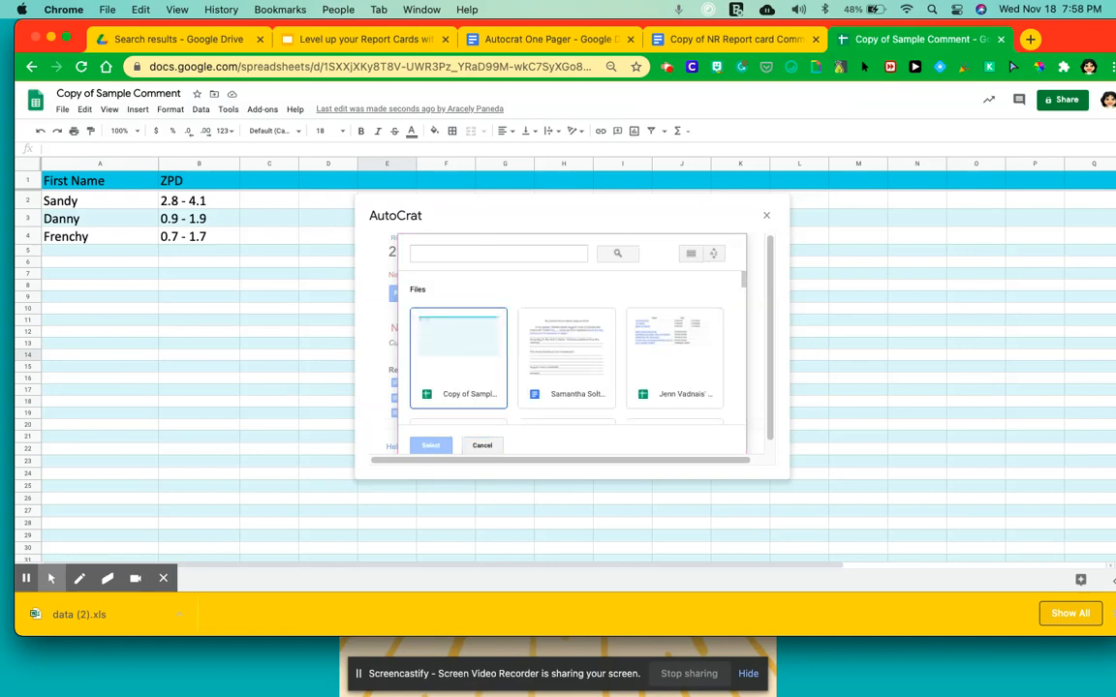
left_click(501, 254)
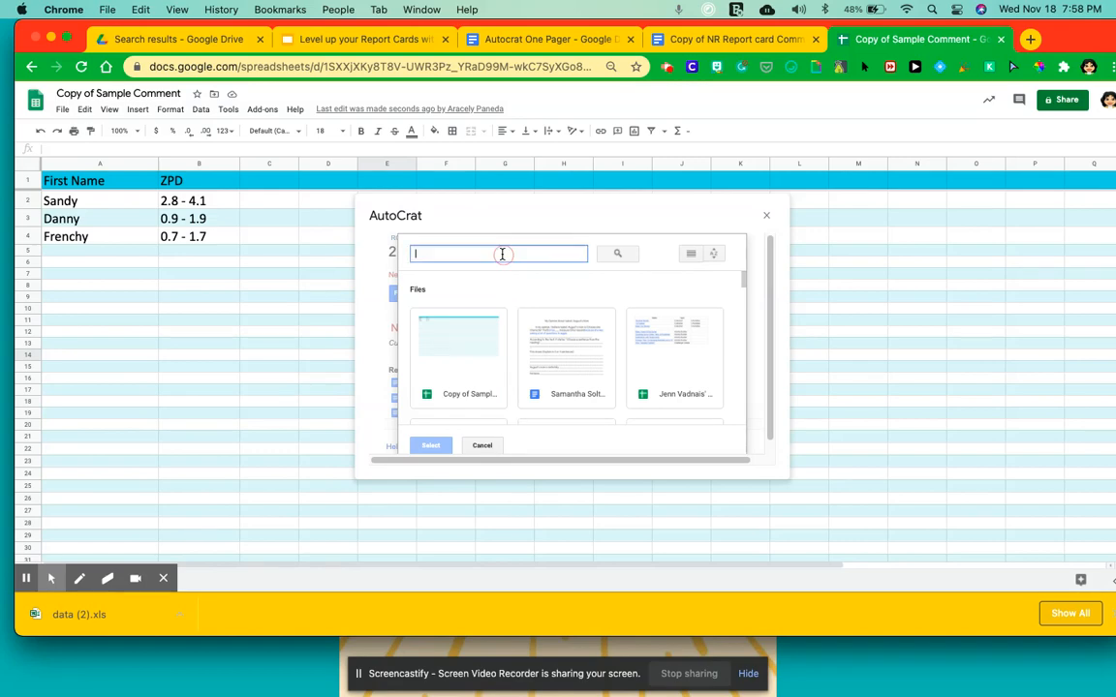
type("copy of nr report")
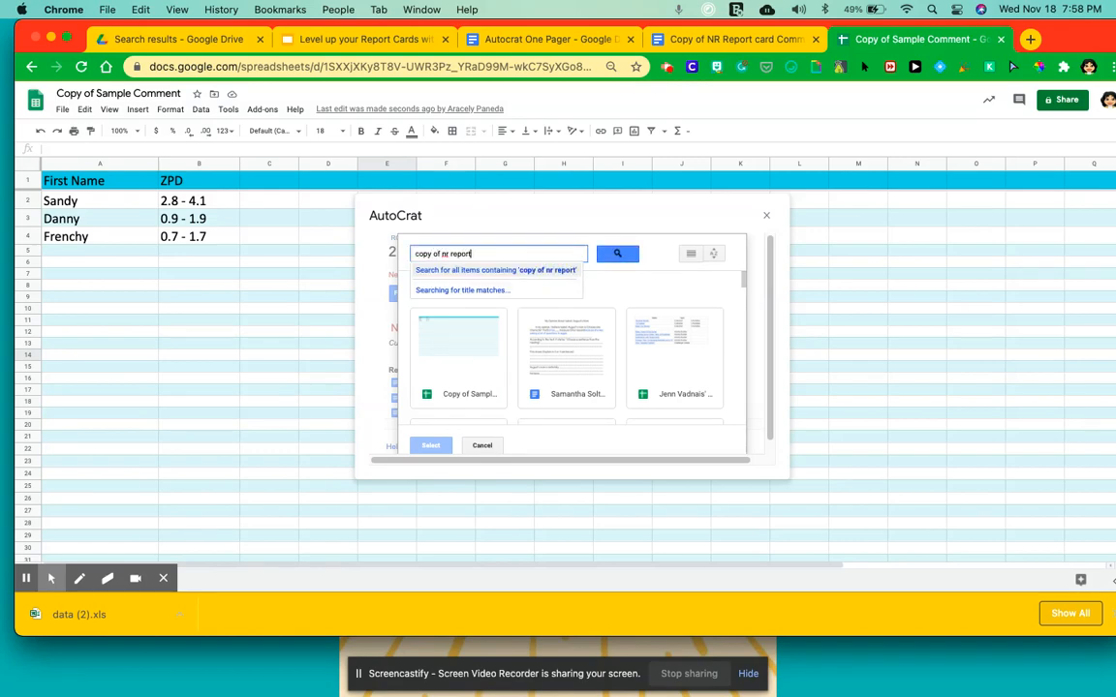
key("Return")
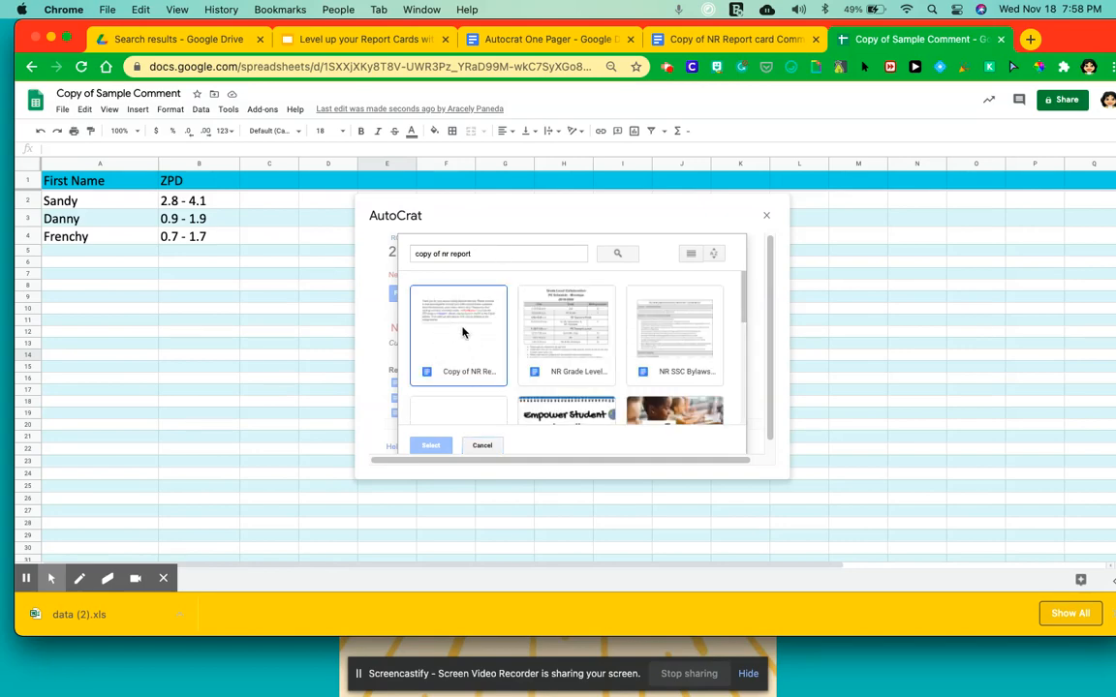
left_click(463, 333)
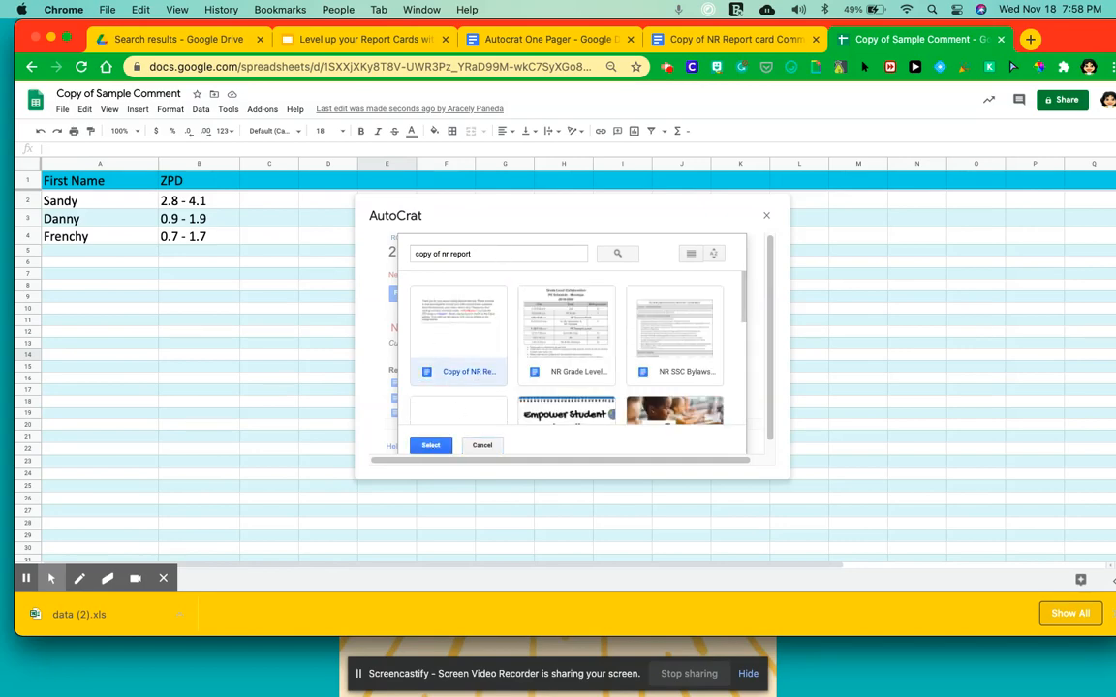
left_click(427, 446)
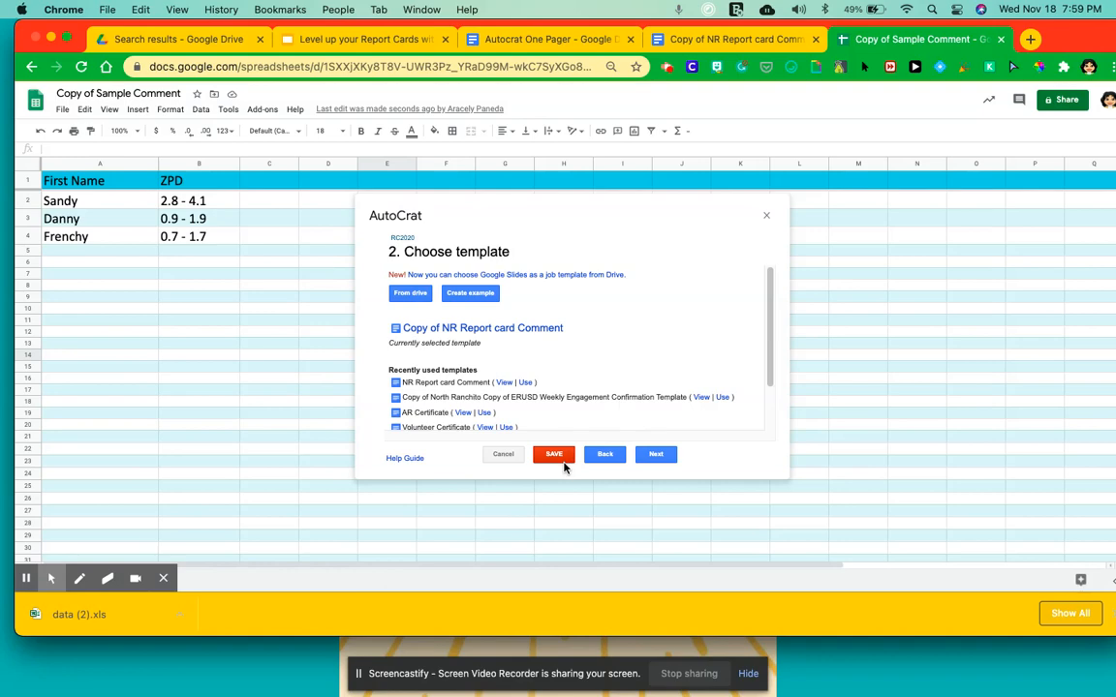
left_click(656, 454)
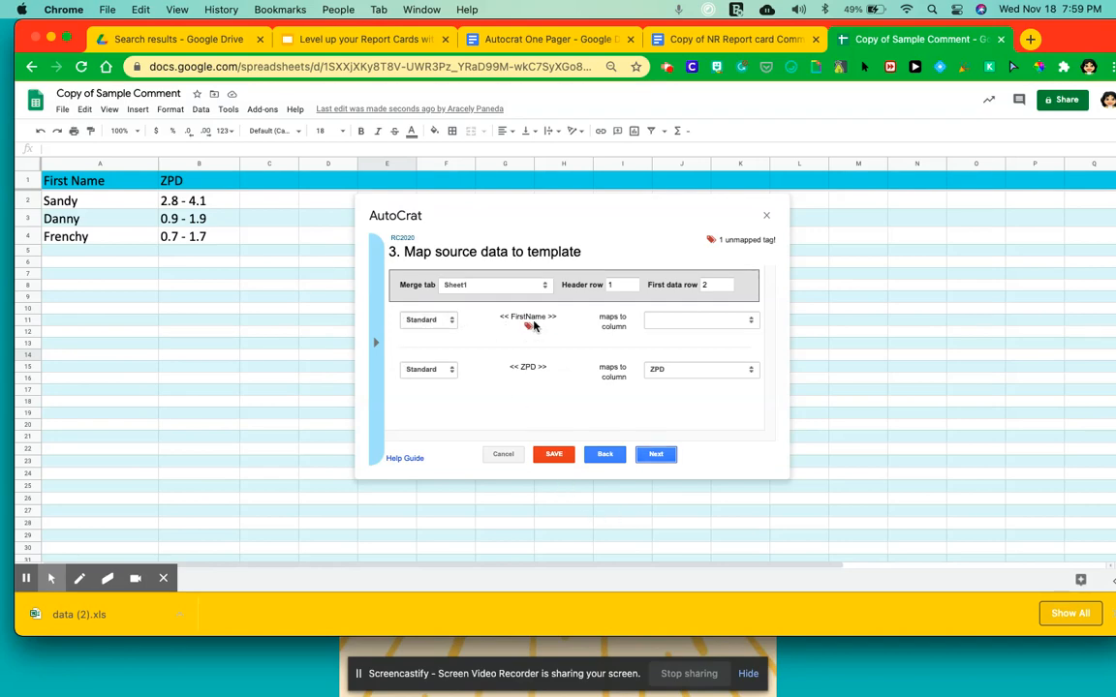
Map the <<FirstName>> tag to the First Name column and continue to the file settings.
left_click(696, 322)
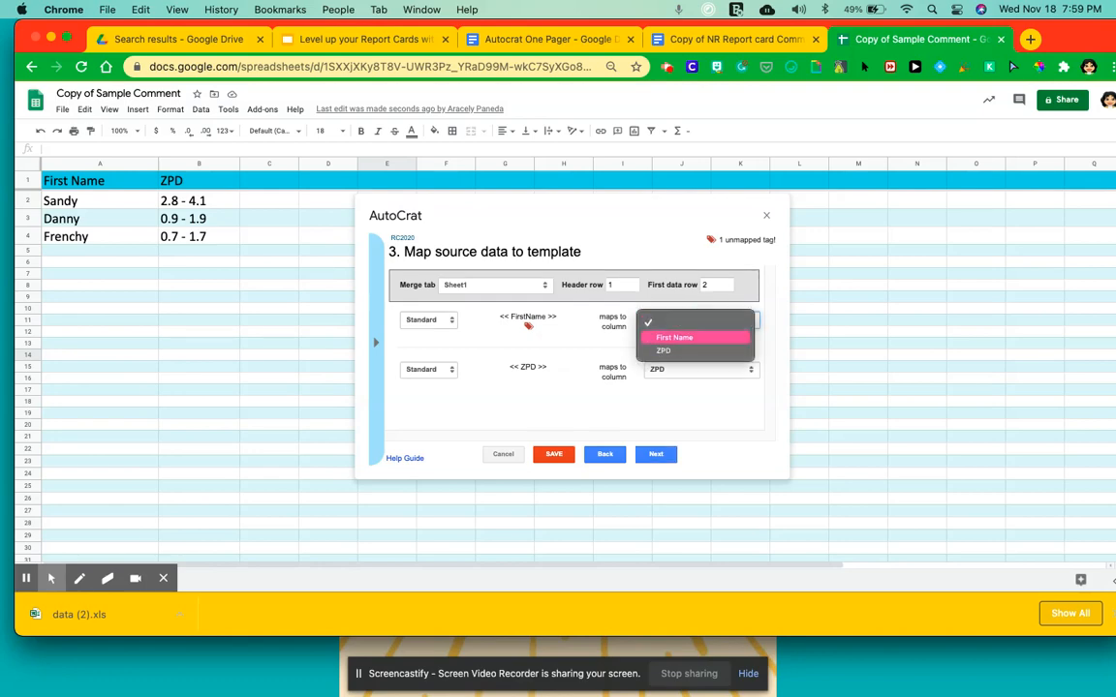
left_click(674, 337)
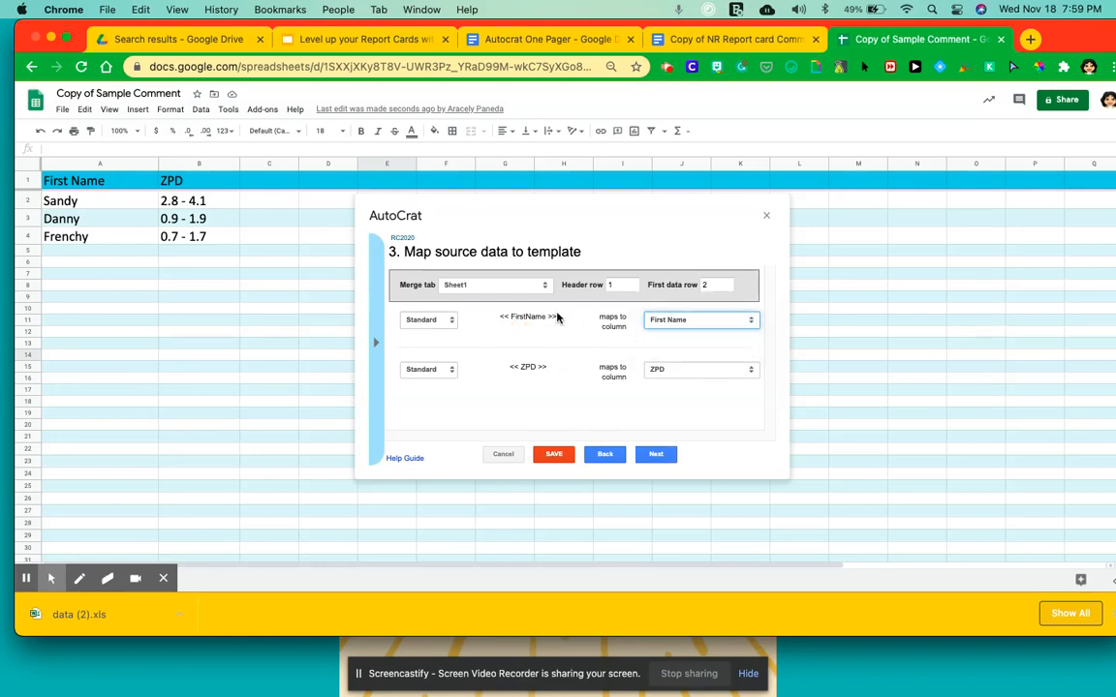
mouse_move(104, 579)
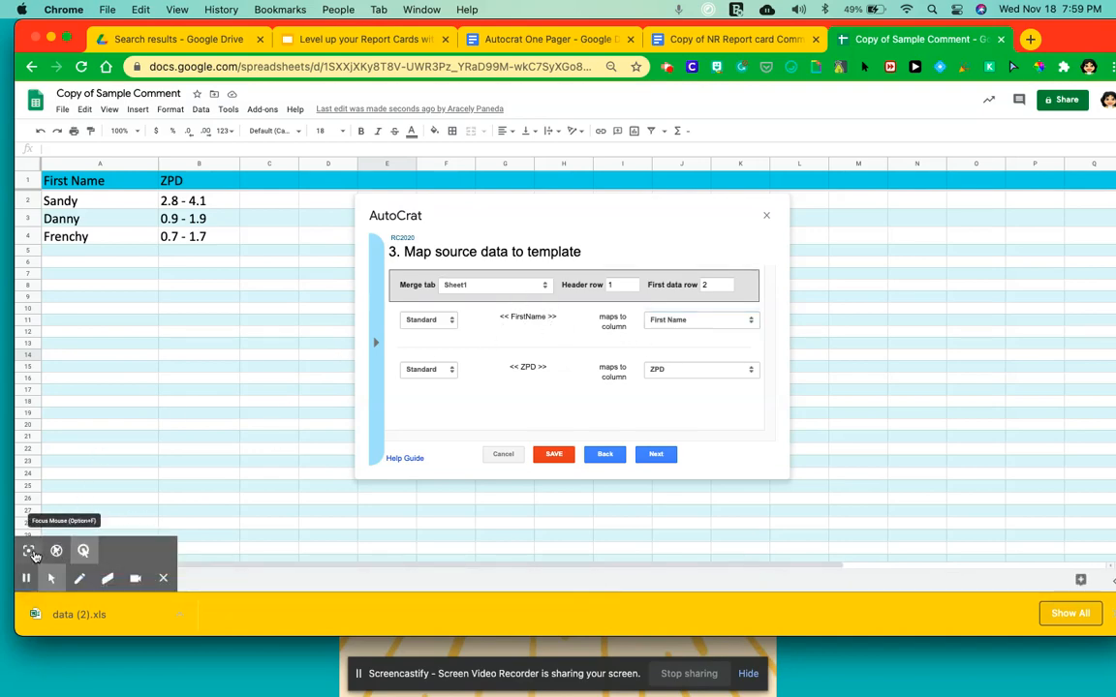
left_click(30, 553)
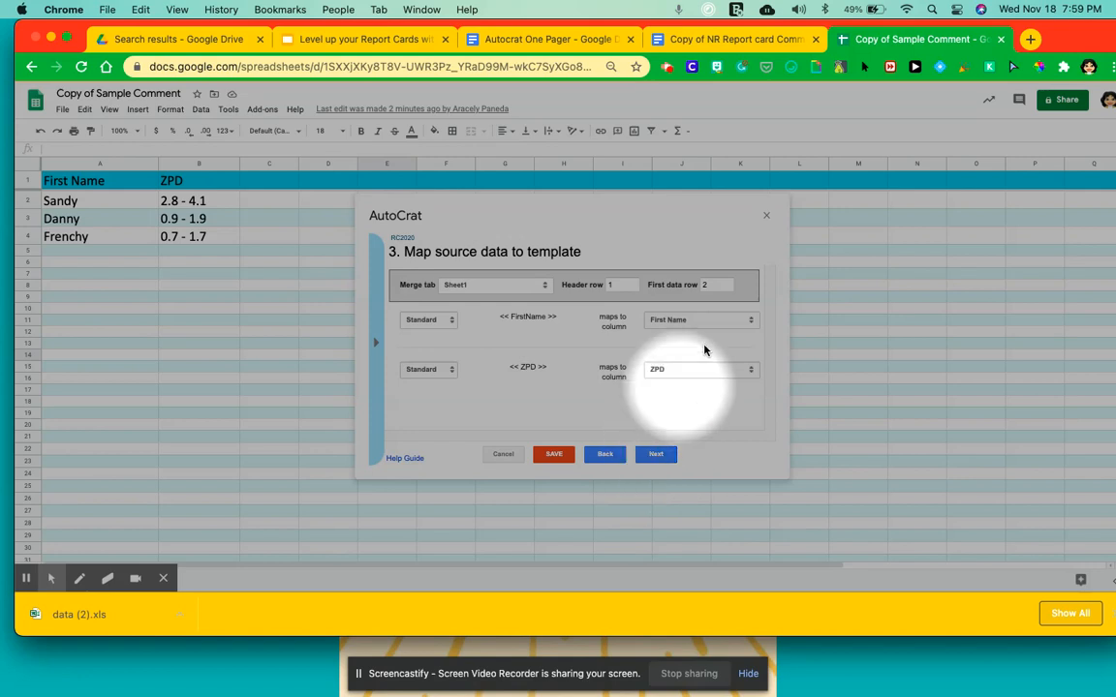
left_click(717, 321)
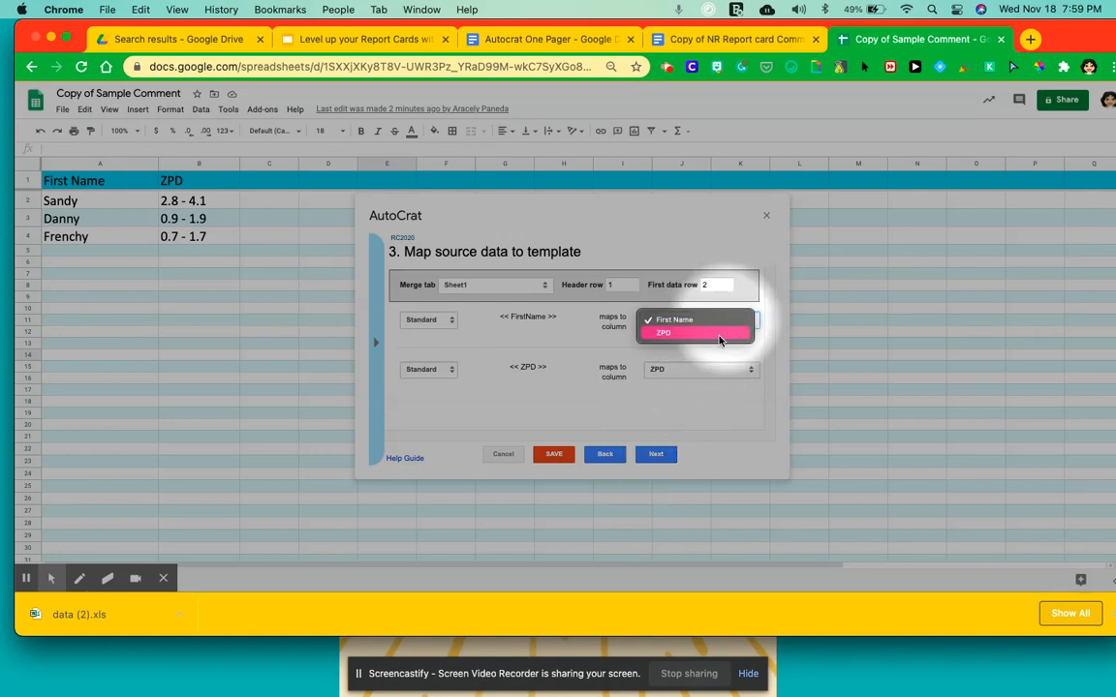
left_click(696, 320)
left_click(658, 455)
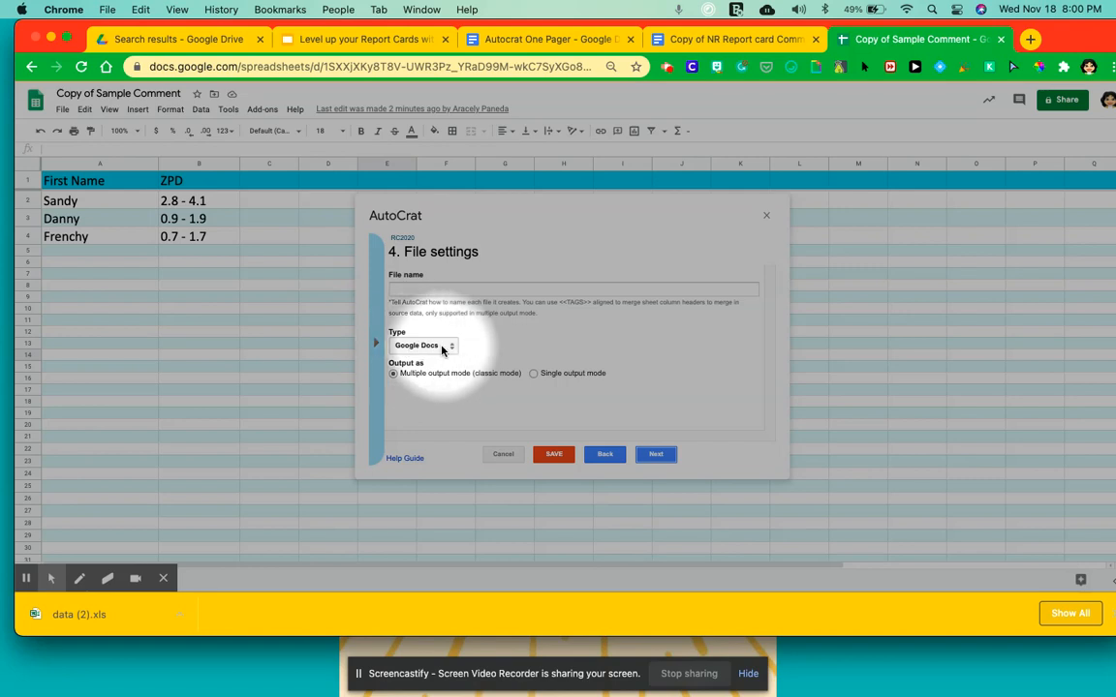
Set the merge output to single output mode without page breaks, named RC2, with Google Docs as the type.
left_click(533, 373)
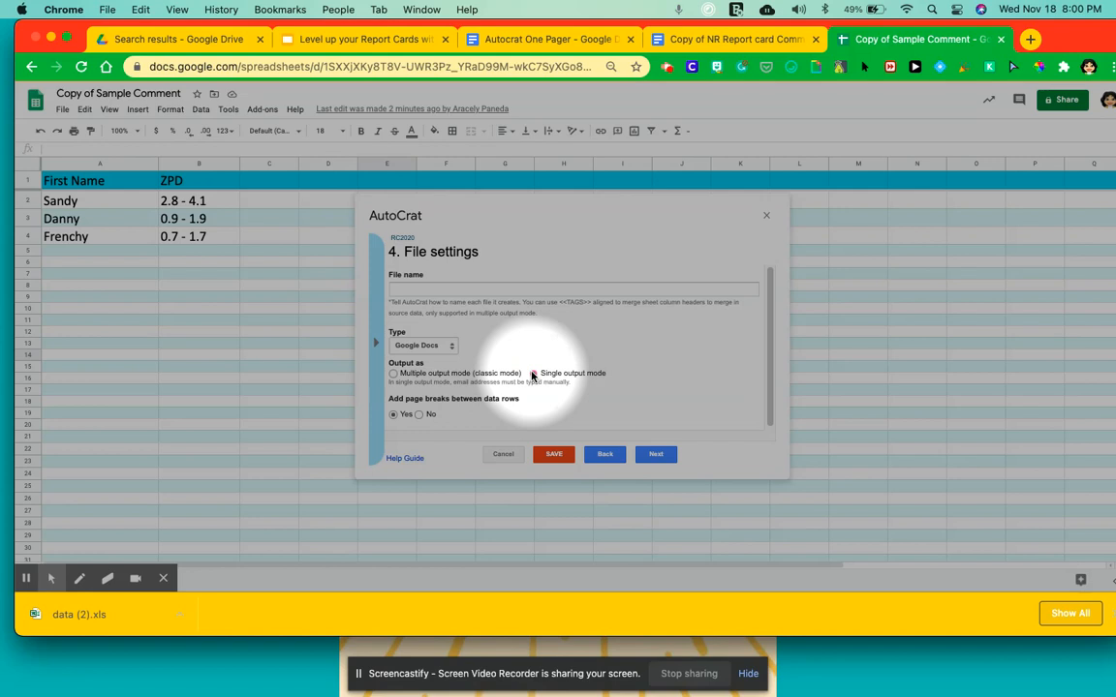
left_click(419, 415)
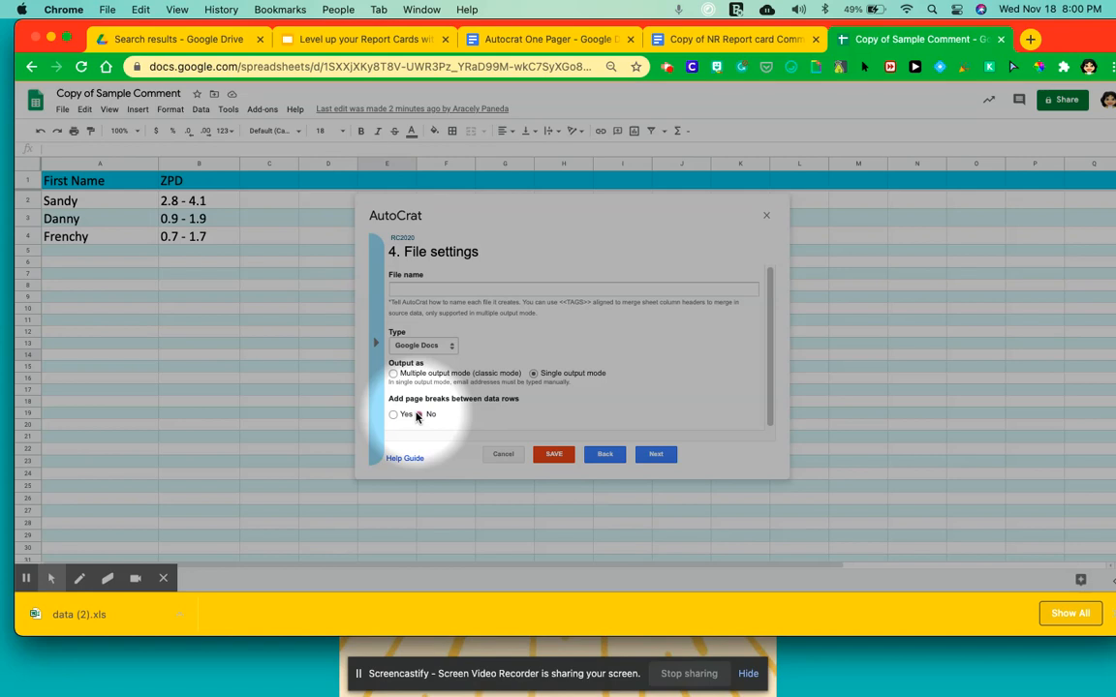
left_click(405, 290)
type("RC2")
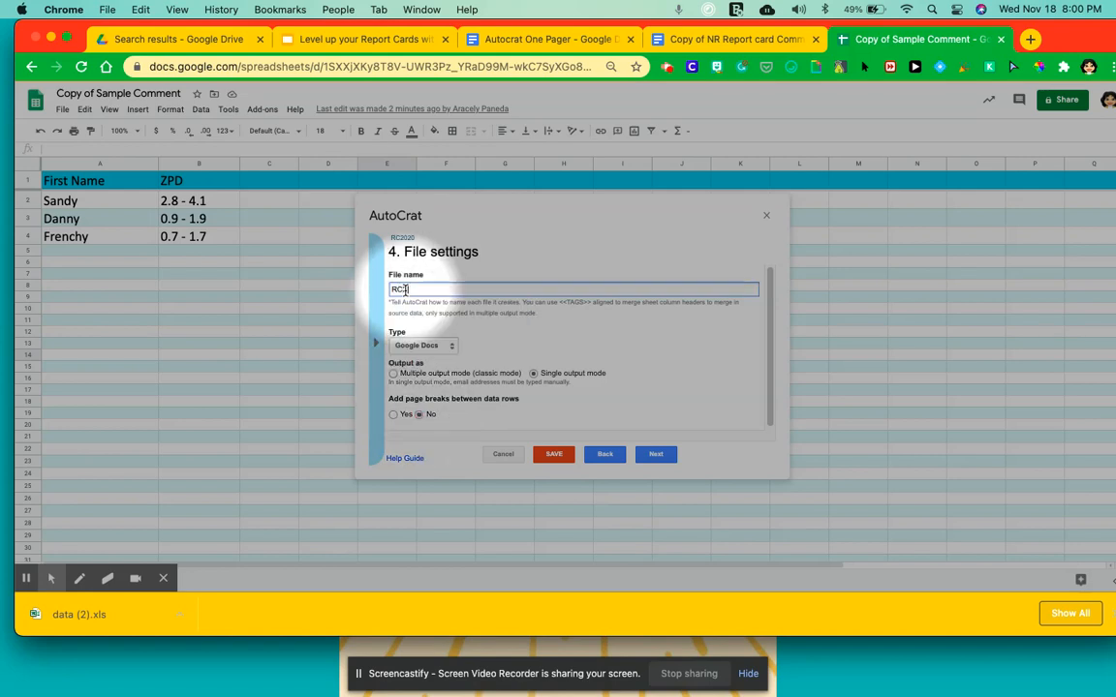
left_click(414, 346)
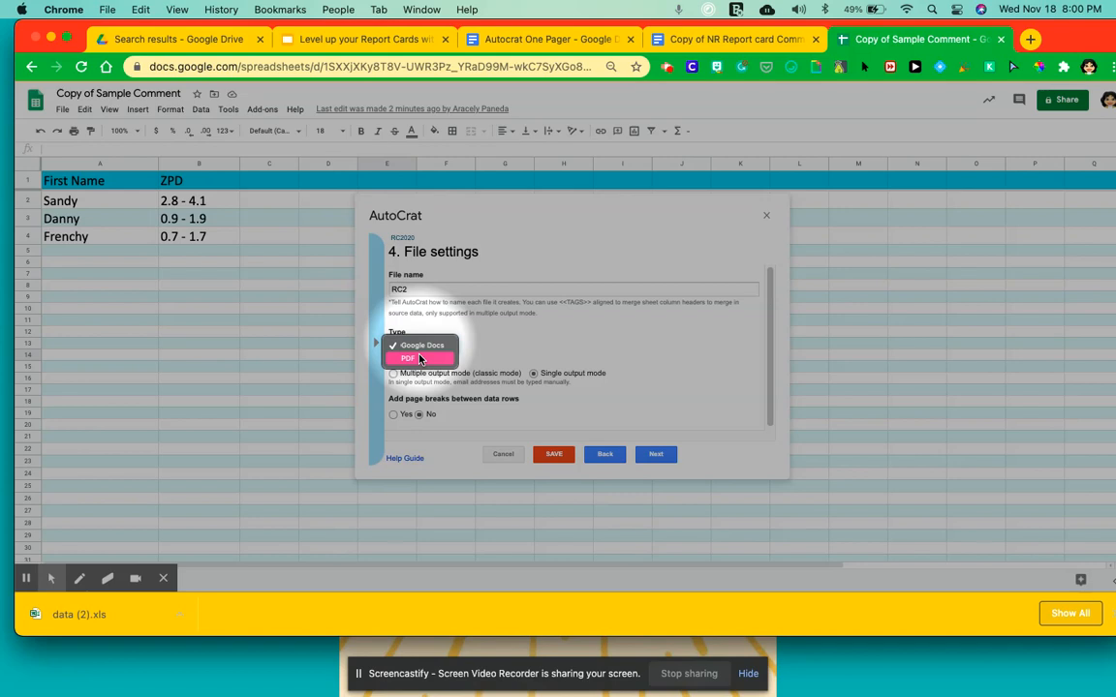
left_click(432, 345)
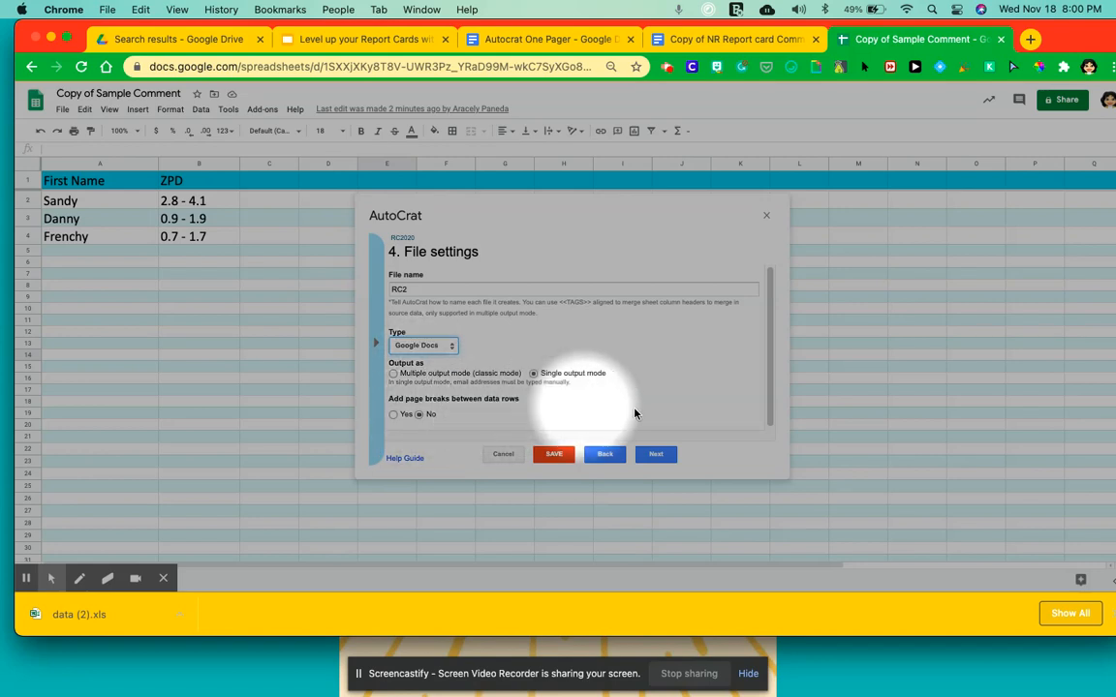
Keep My Drive as the destination folder, without a dynamic folder reference, and leave document sharing off.
left_click(656, 456)
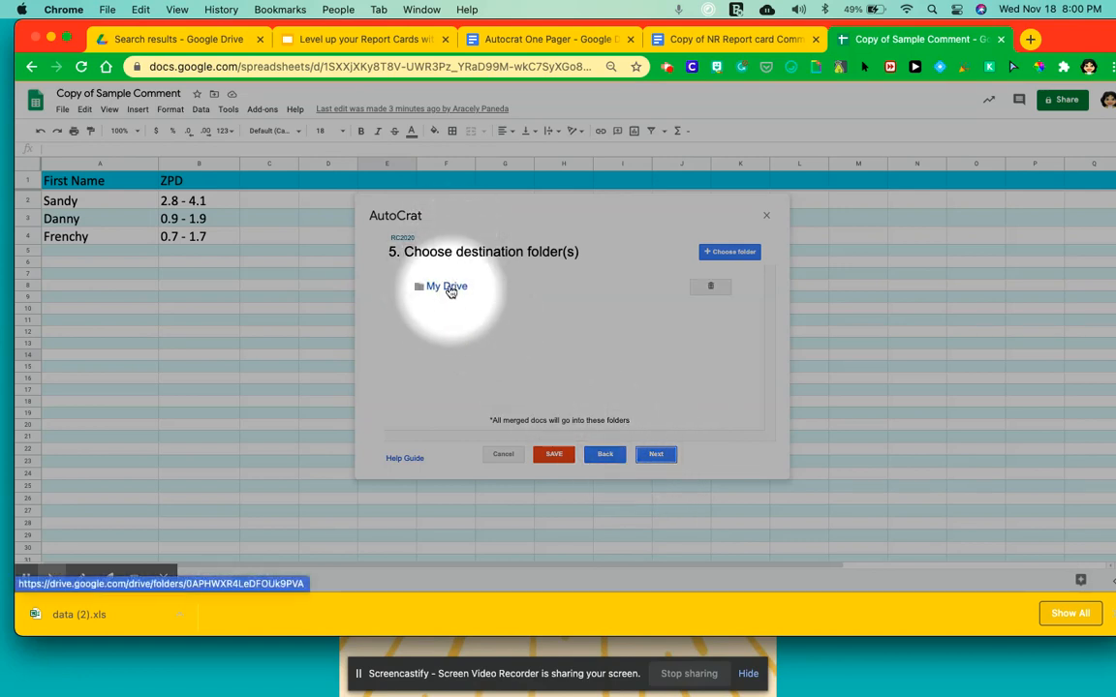
left_click(662, 454)
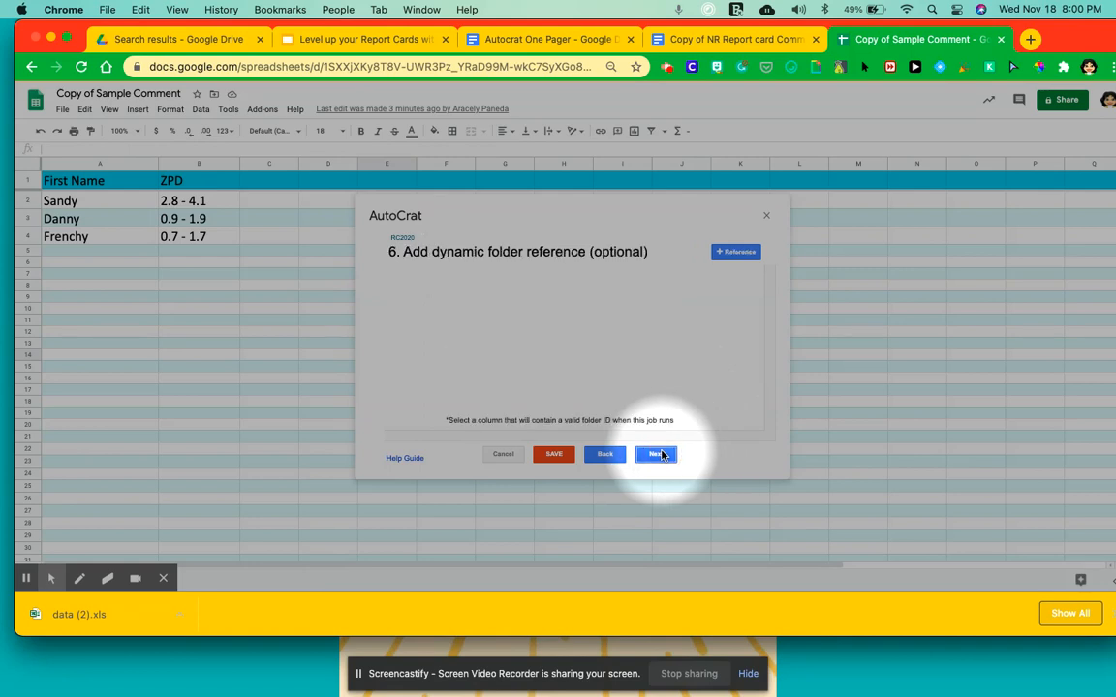
left_click(656, 455)
left_click(660, 454)
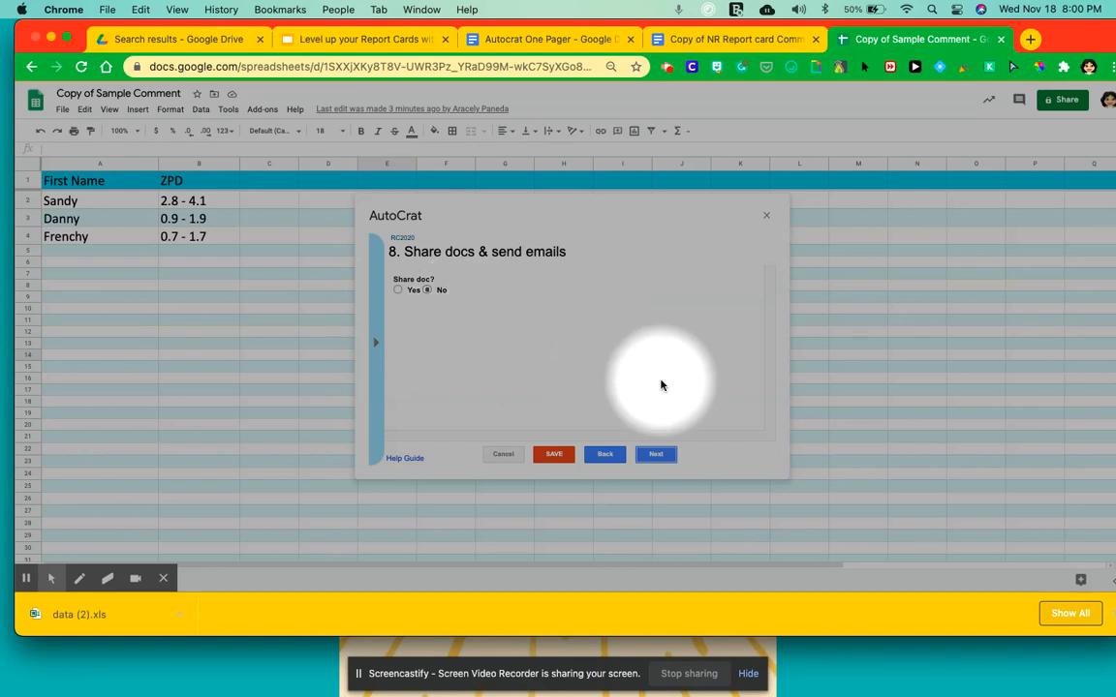
left_click(658, 454)
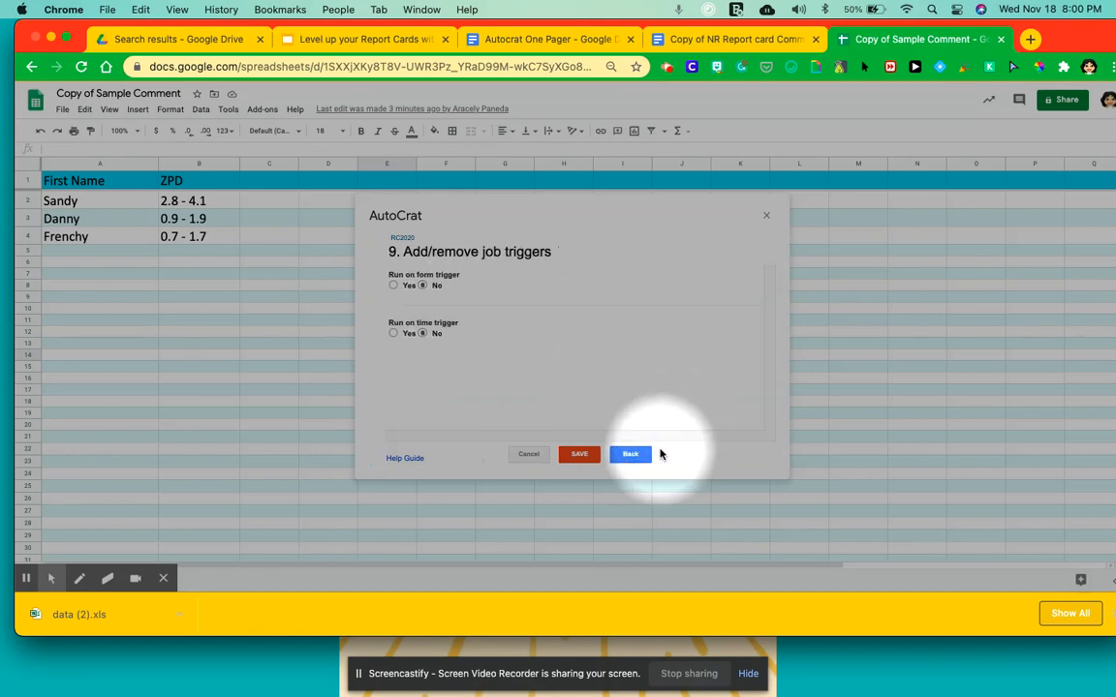
Save the RC2020 job with form and time triggers off, and run the merge on the spreadsheet.
left_click(579, 454)
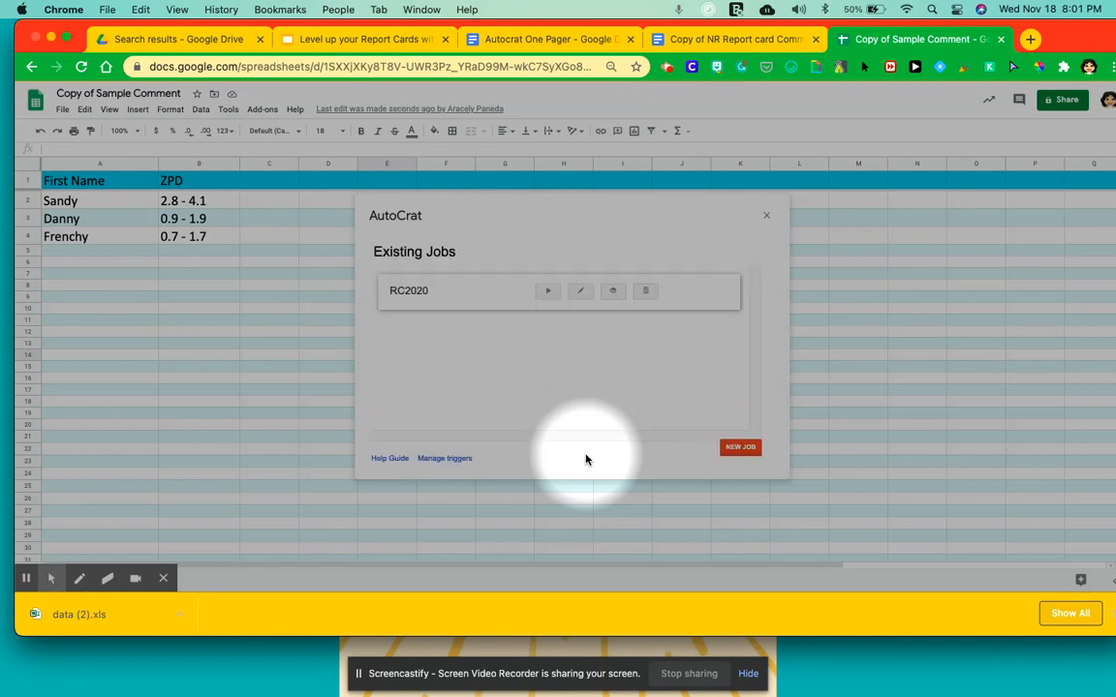
left_click(548, 294)
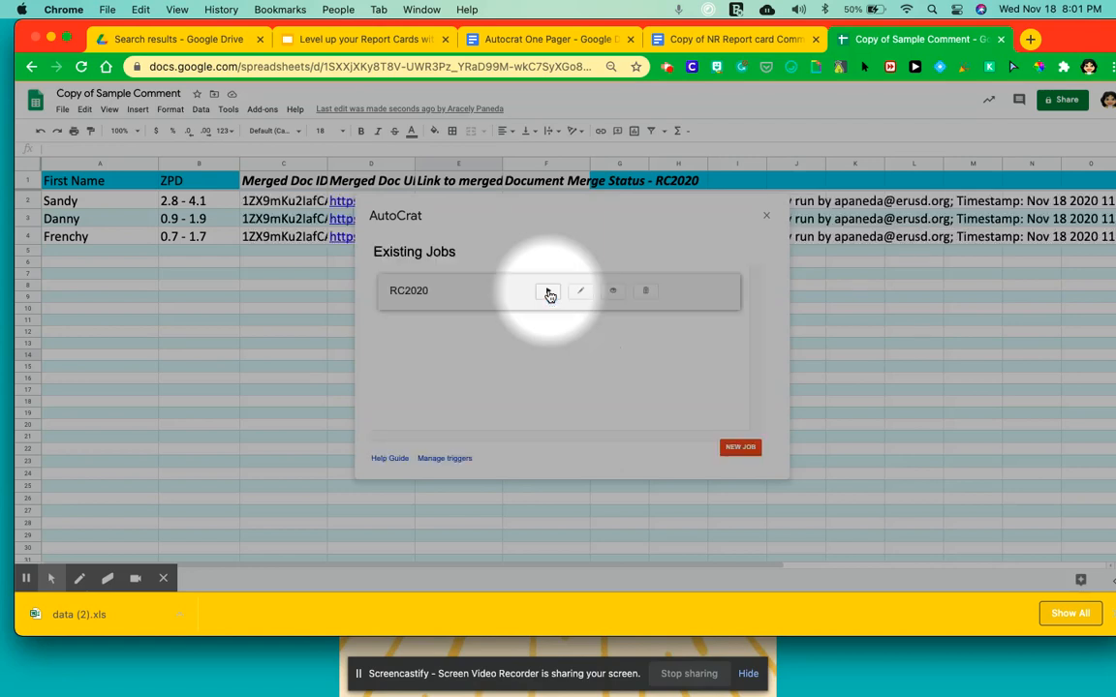
left_click(766, 216)
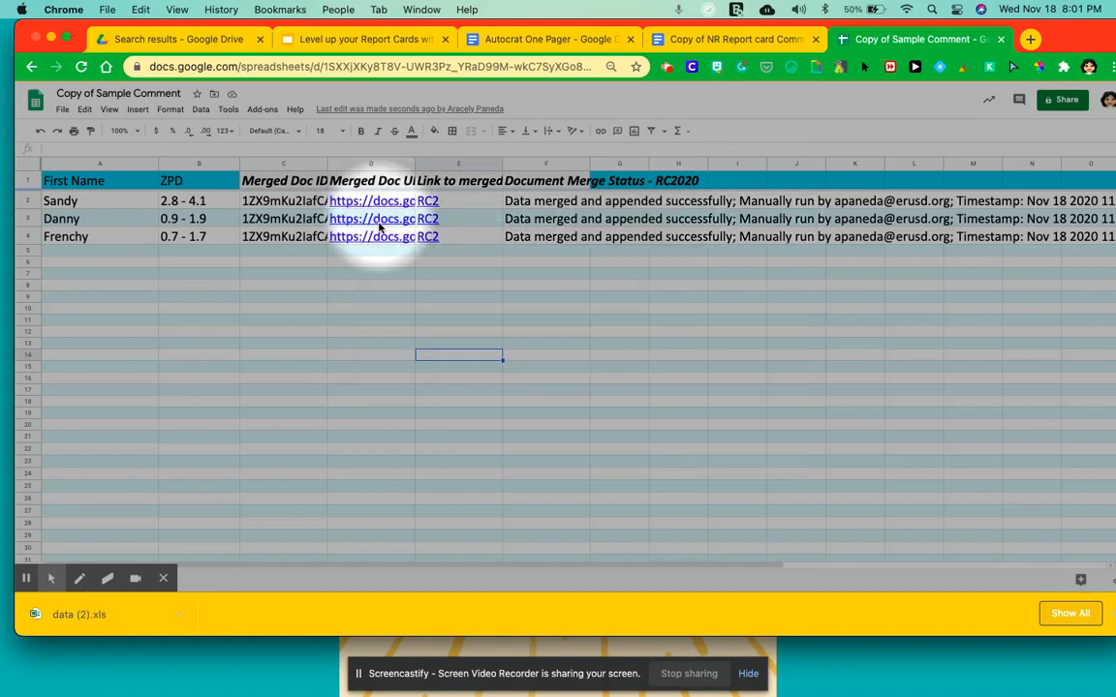
Open the merged RC2 document through the merged document URL in the first student's row.
mouse_move(386, 200)
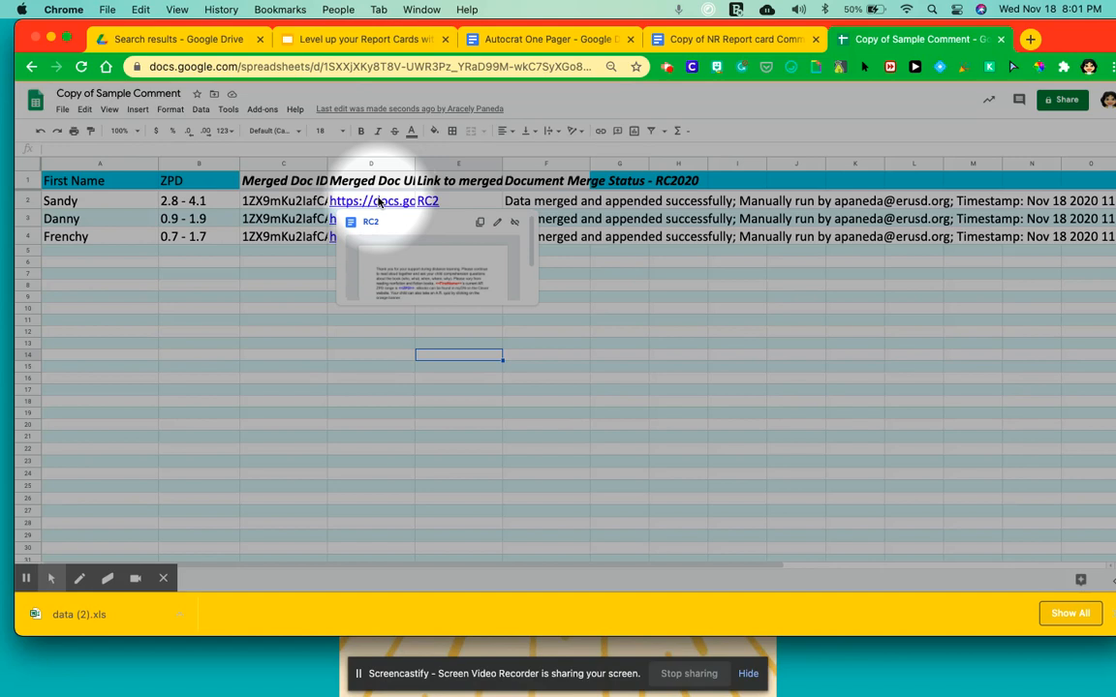
mouse_move(431, 203)
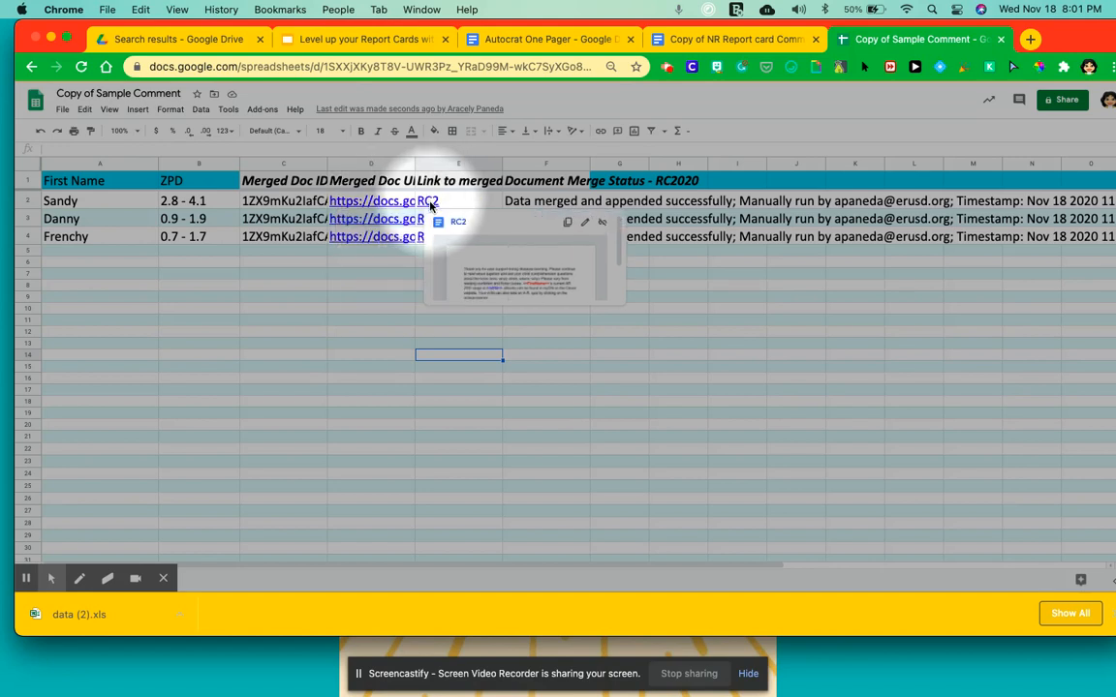
left_click(431, 204)
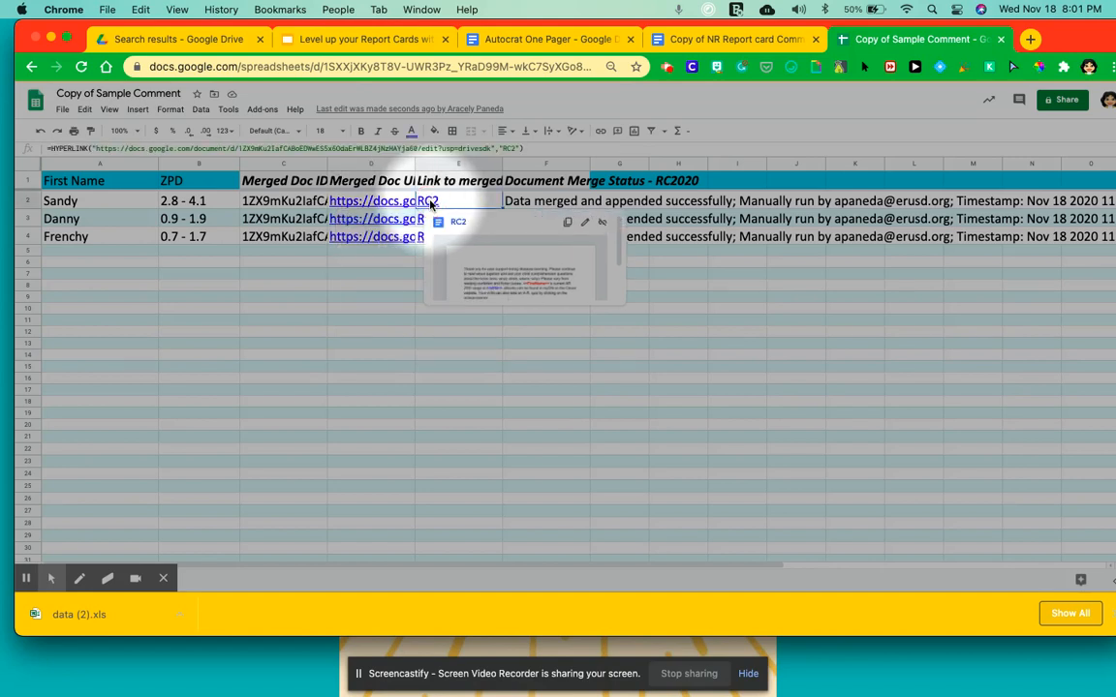
double_click(429, 202)
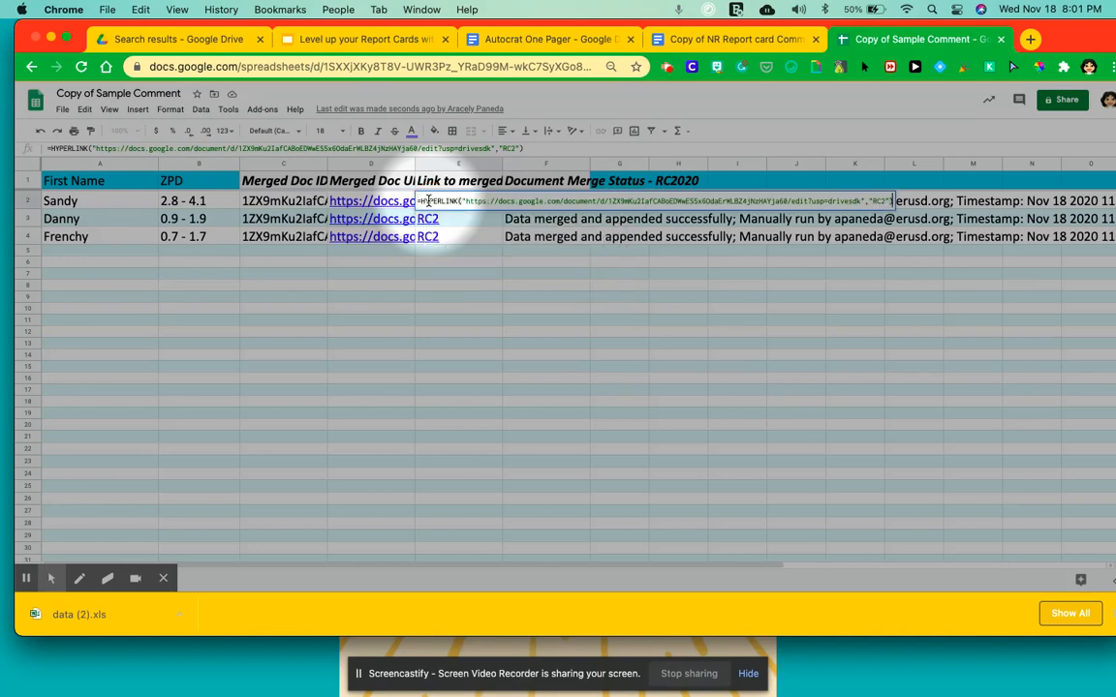
left_click(402, 202)
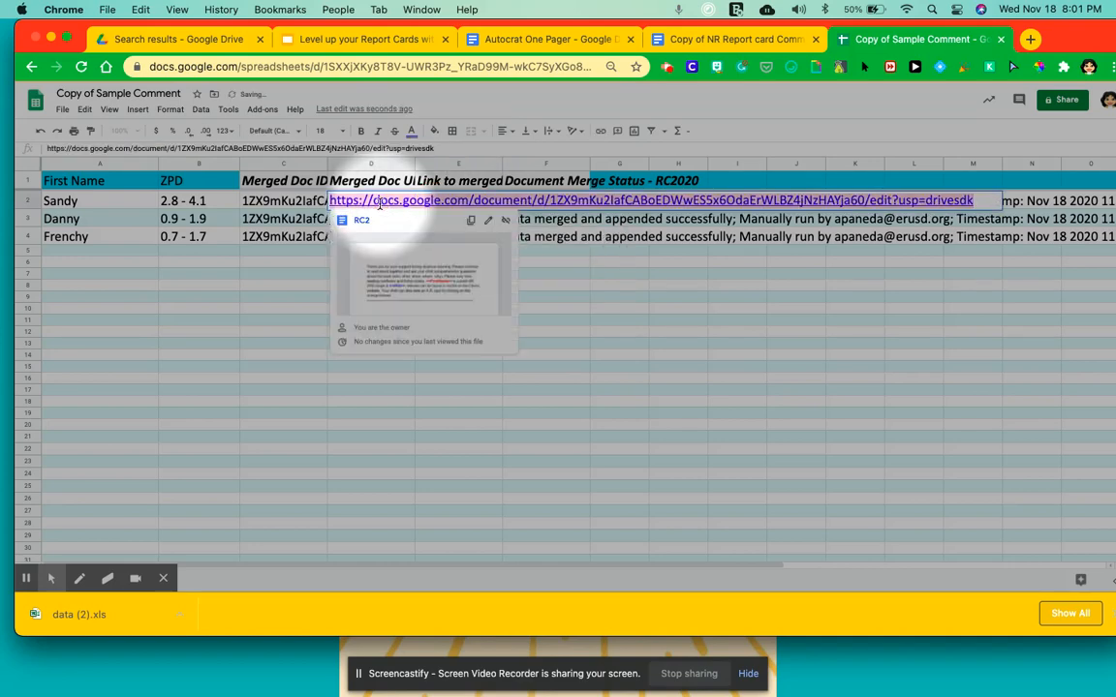
left_click(384, 274)
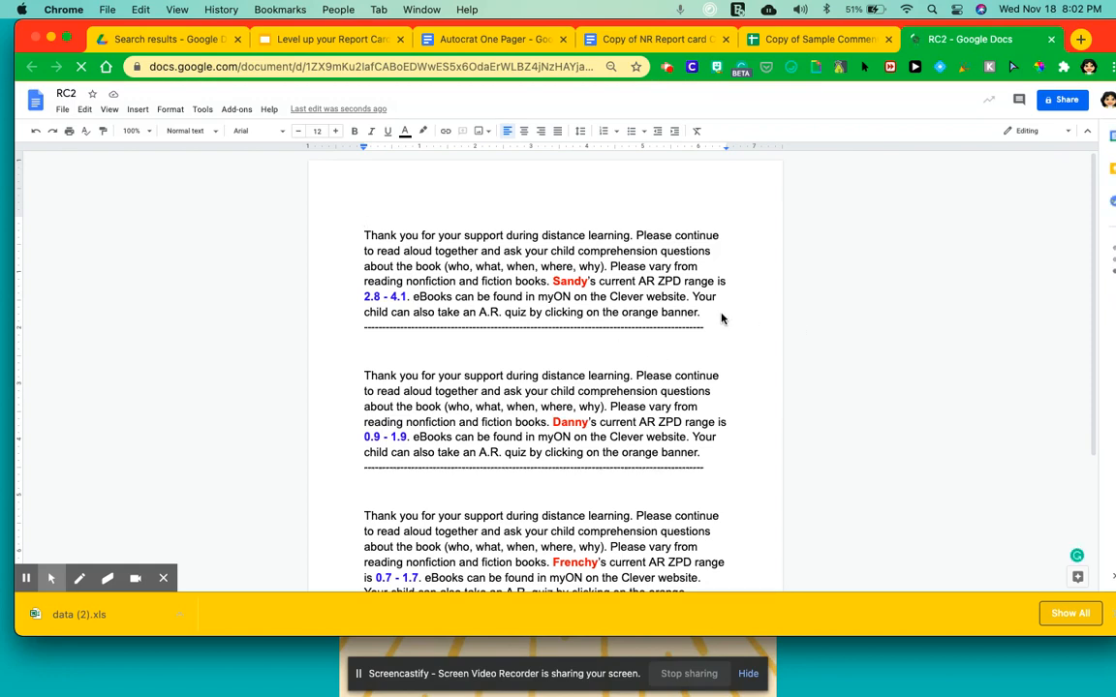
Select the first student's complete comment paragraph in the merged document, excluding the dashed separator line.
left_click_drag(704, 312, 363, 235)
key("super+shift+period")
key("super+shift+period")
key("super+shift+period")
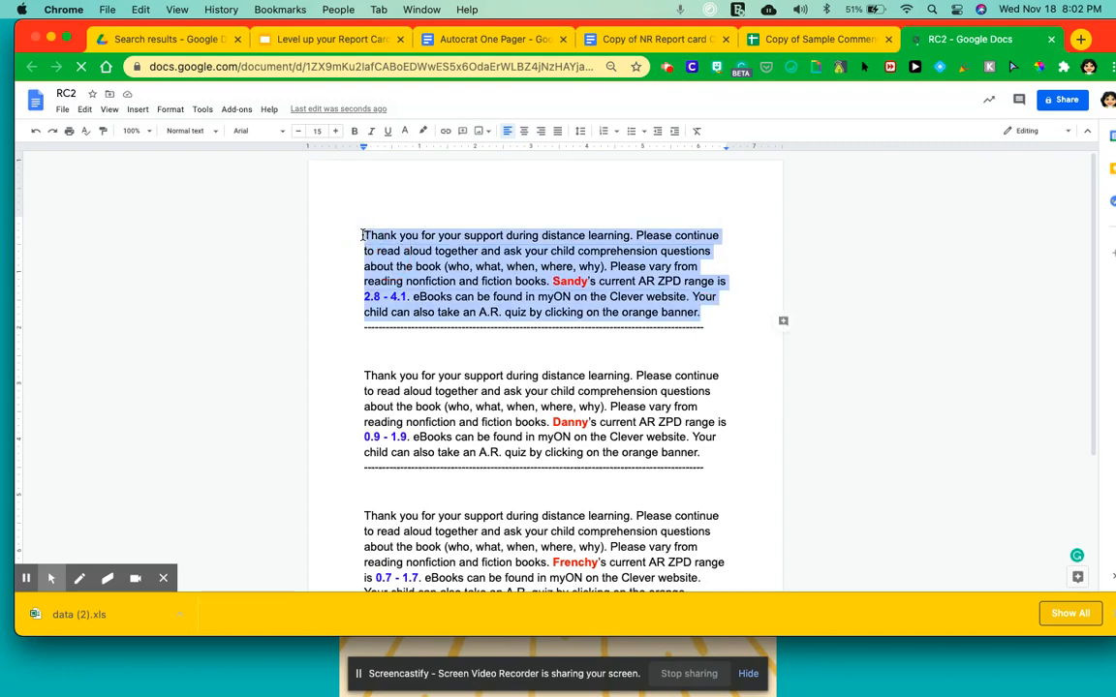